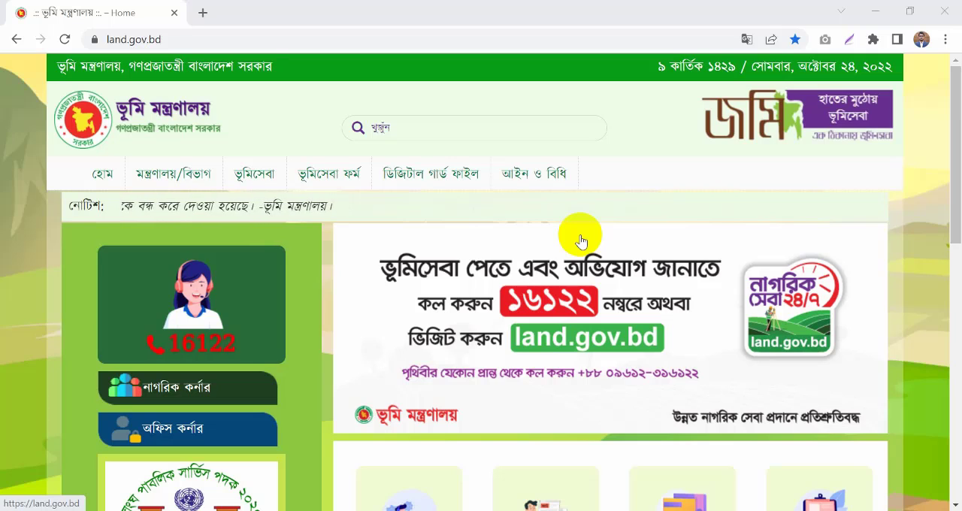
Load the land.gov.bd portal and open its ই-নামজারি (e-mutation) service
left_click(189, 39)
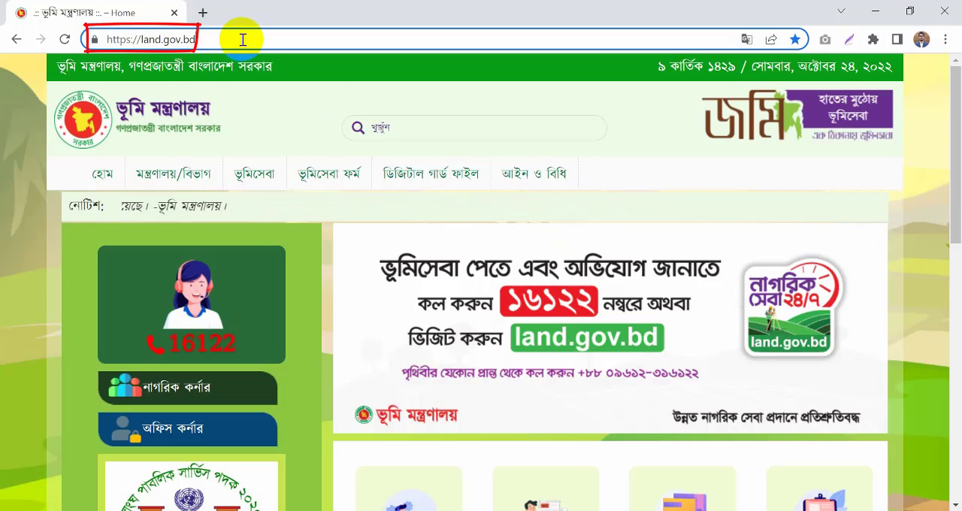
key("Return")
scroll(389, 320, "down", 1)
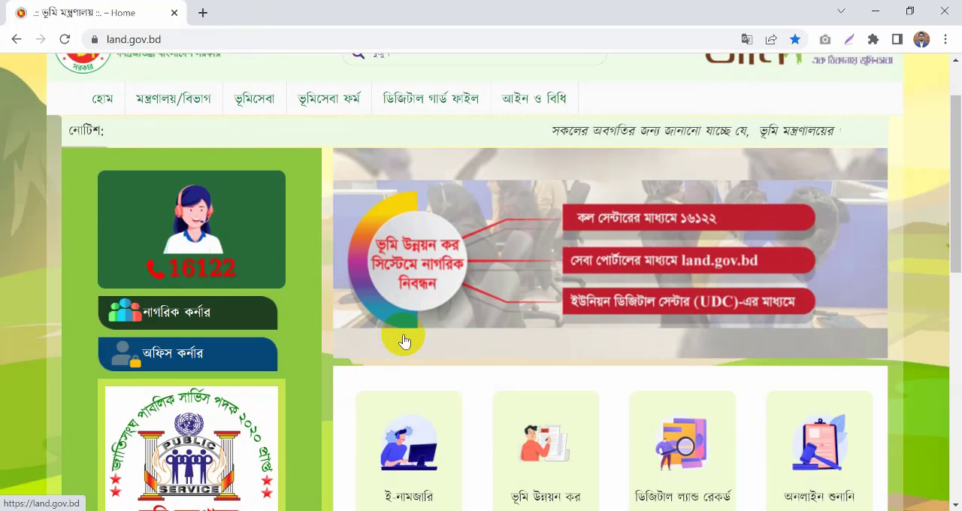
scroll(412, 447, "down", 1)
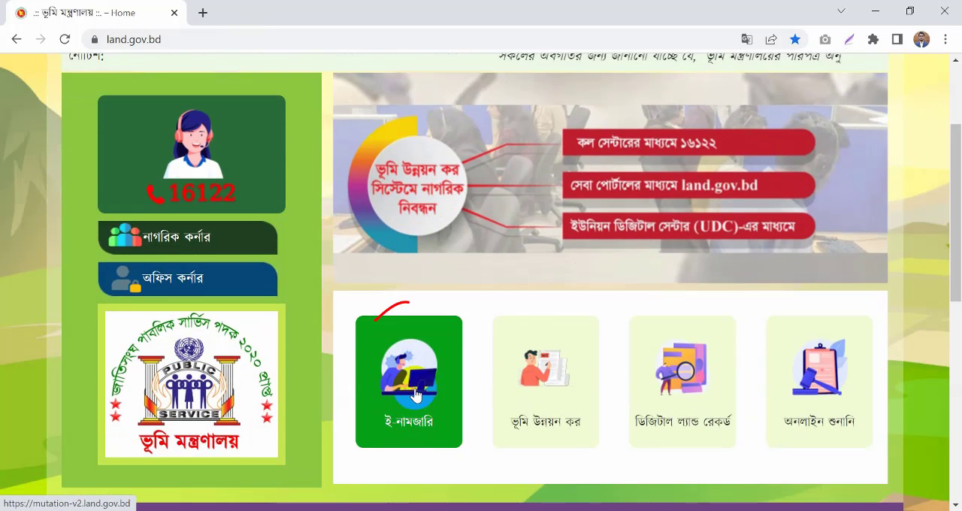
left_click(412, 384)
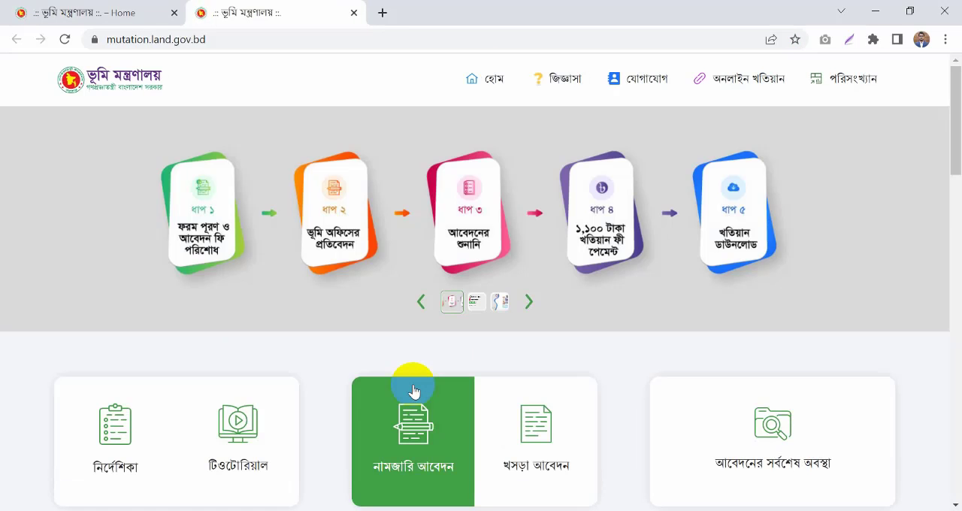
Open the জিজ্ঞাসা (queries) page of the mutation site and read the section on required mutation fees
left_click(221, 44)
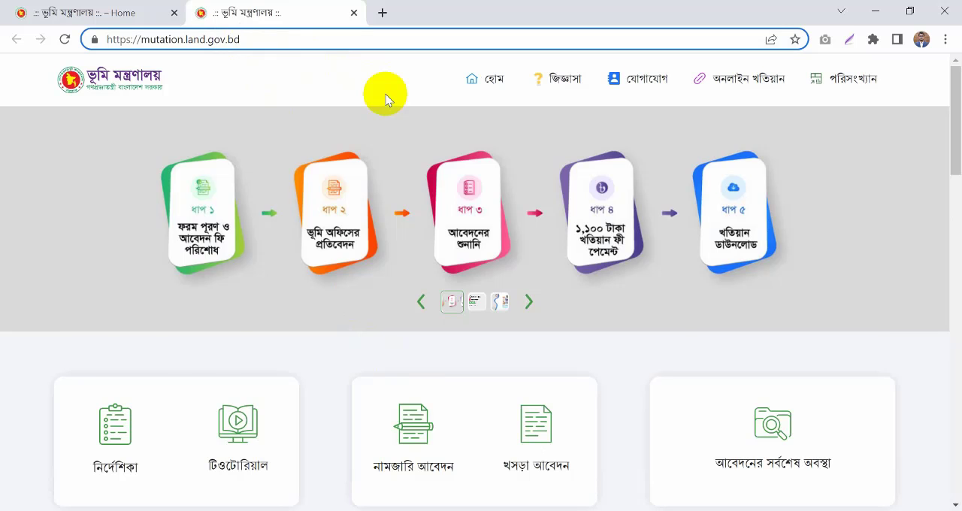
left_click(565, 80)
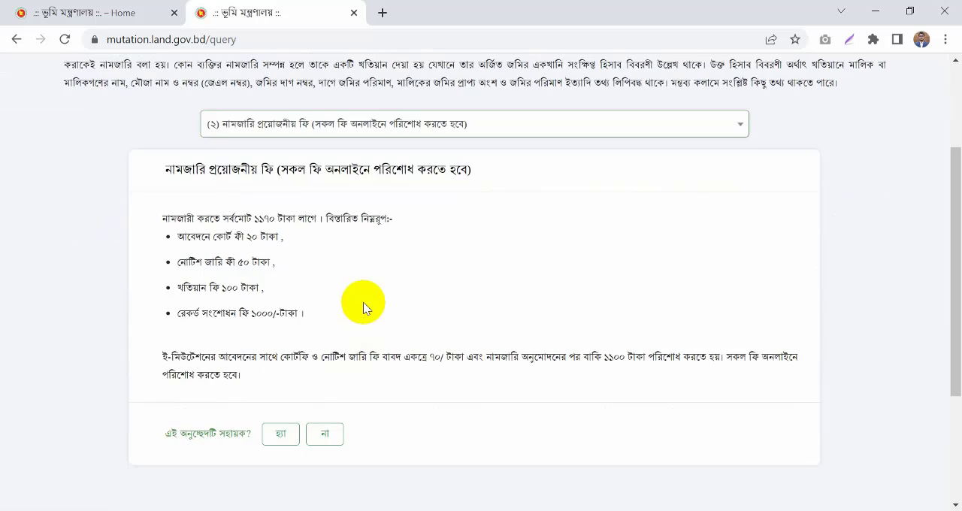
scroll(363, 308, "up", 2)
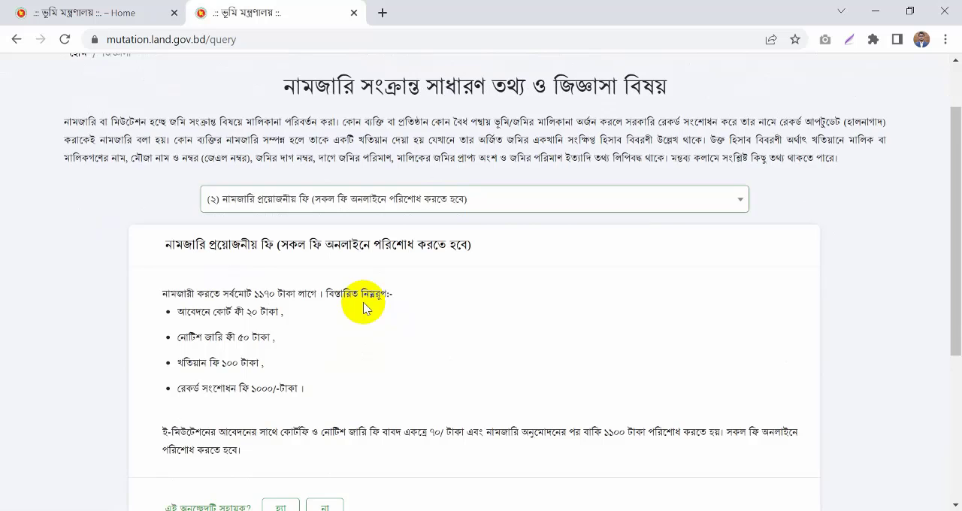
scroll(363, 308, "up", 1)
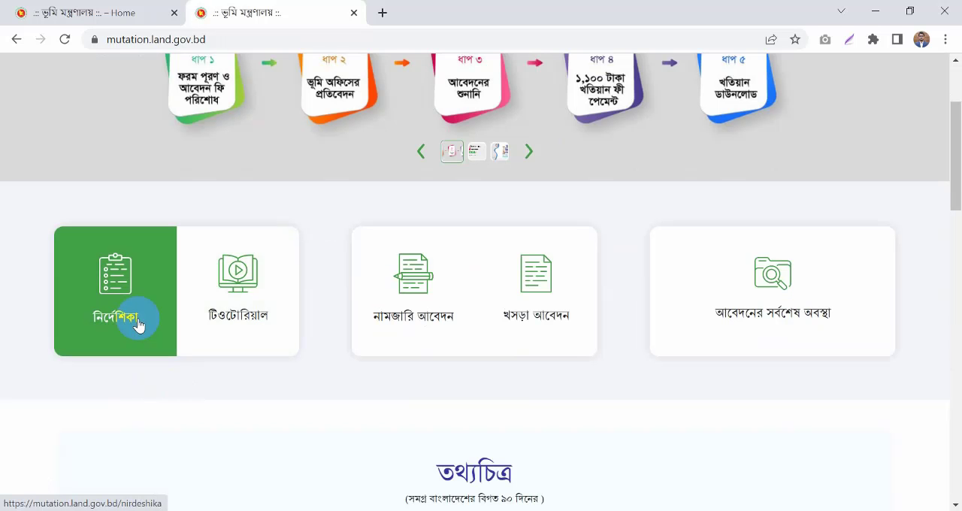
Open the নির্দেশিকা (guidelines) page and read through the instructions for filing an e-mutation application
left_click(119, 279)
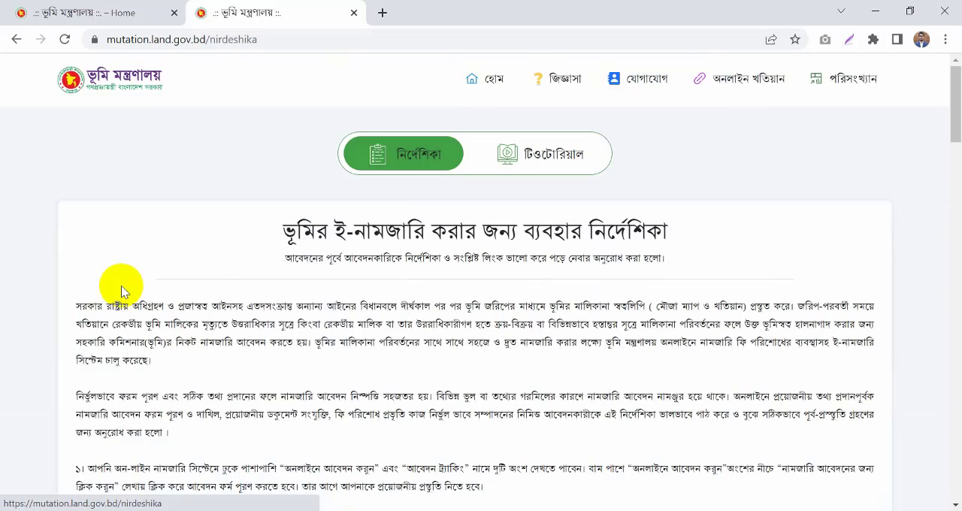
scroll(291, 284, "down", 10)
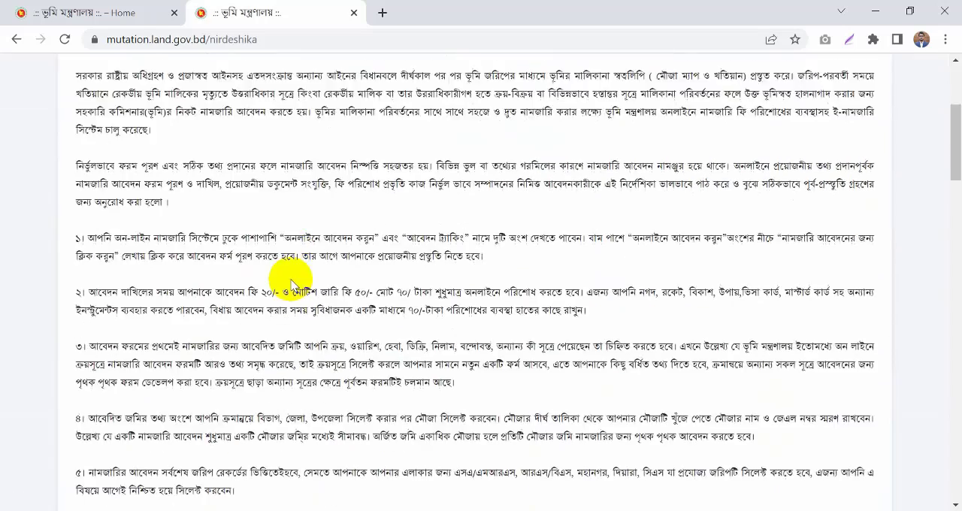
scroll(291, 284, "down", 15)
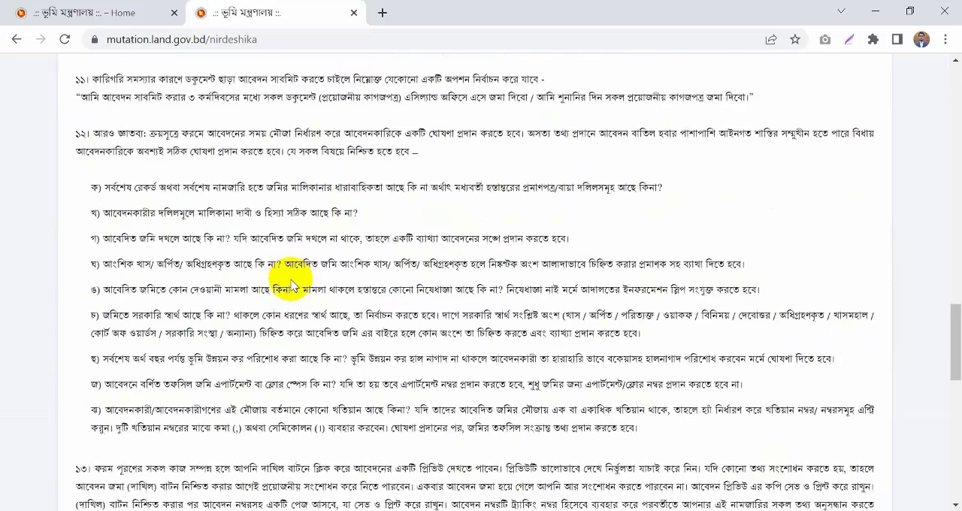
scroll(300, 289, "up", 15)
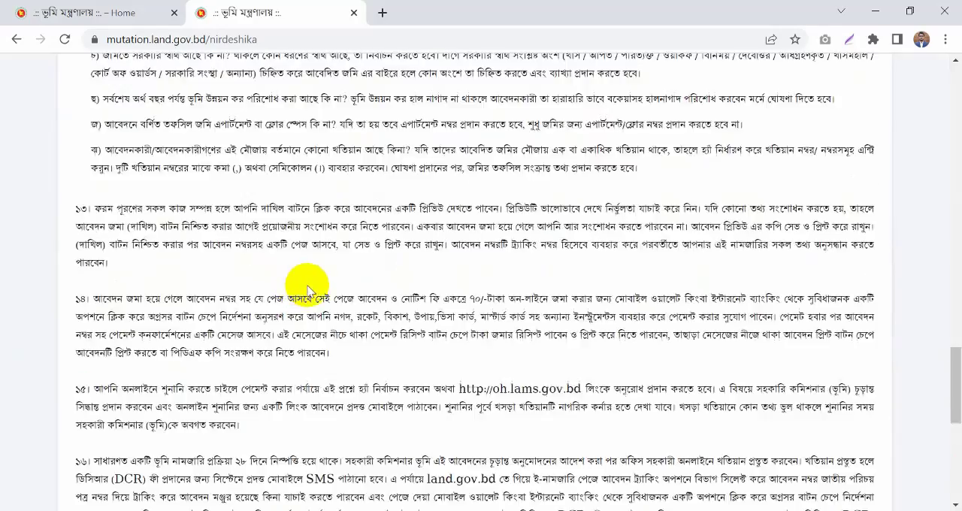
Return to the mutation site's home page and open the নামজারি আবেদন (mutation application) form
key("alt+Left")
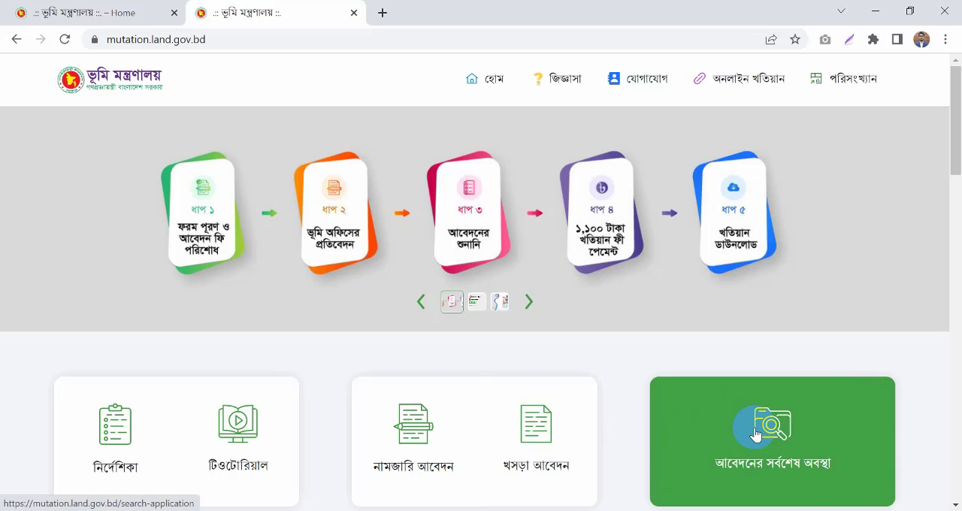
left_click(406, 425)
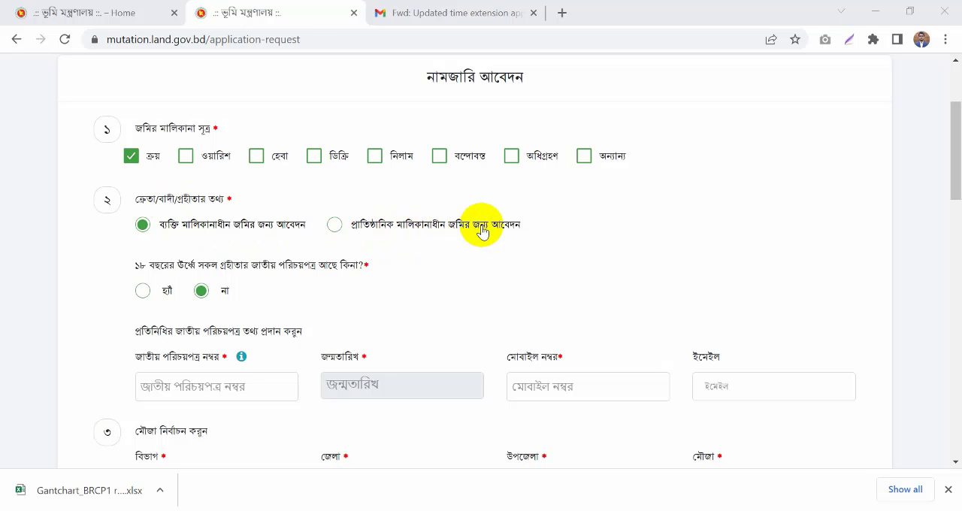
Try the application for institutionally owned land with সরকারি অফিস বা সংস্থা as the owner type
left_click(335, 225)
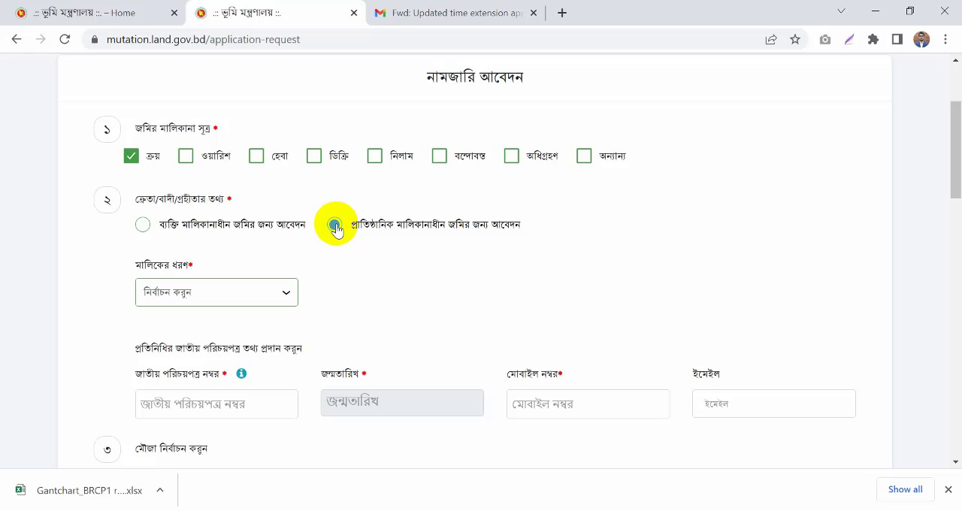
left_click(262, 290)
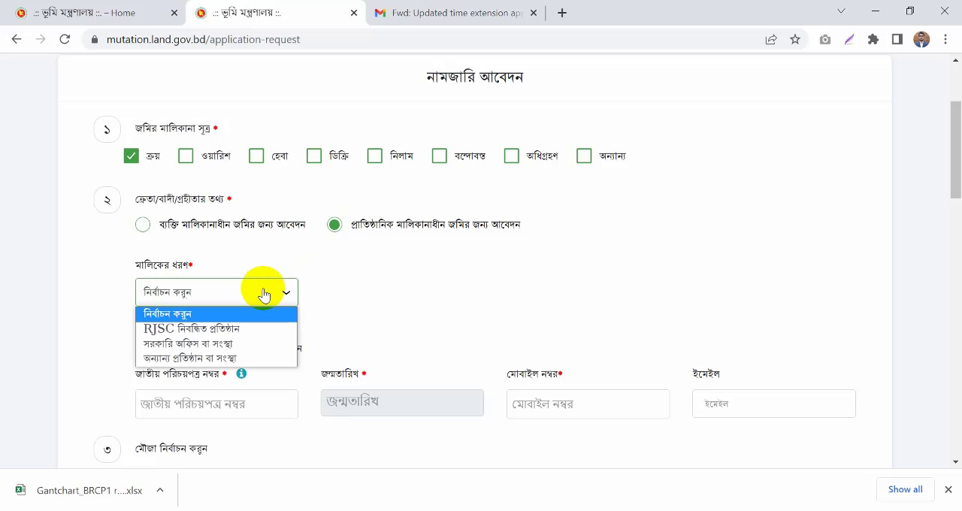
left_click(236, 344)
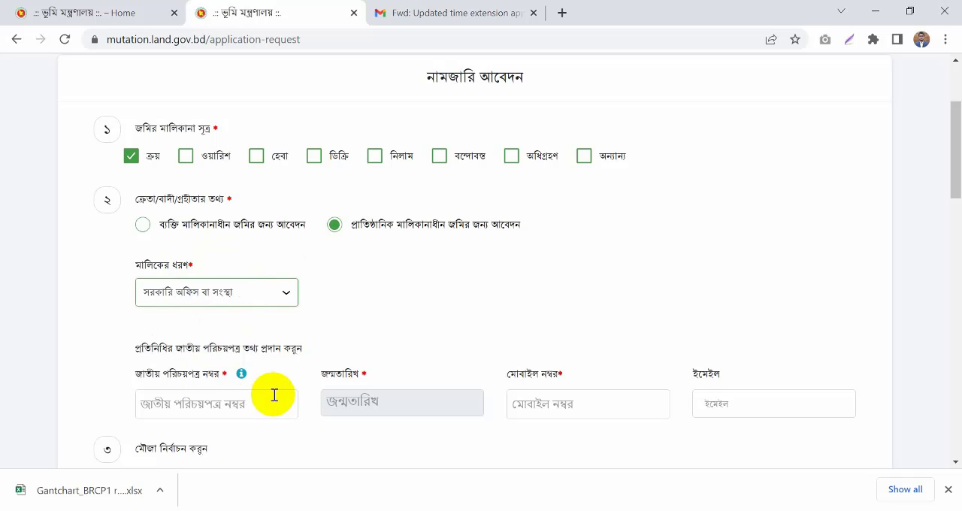
Choose the application for individually owned land, answer হ্যাঁ to recipients over 18 having national IDs, and select গ্রহীতা as applicant
left_click(143, 225)
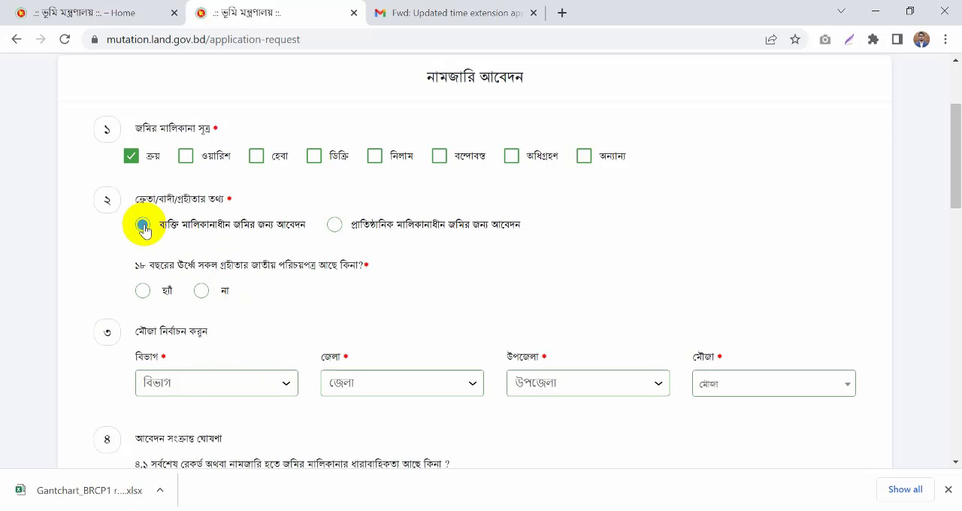
scroll(143, 225, "down", 1)
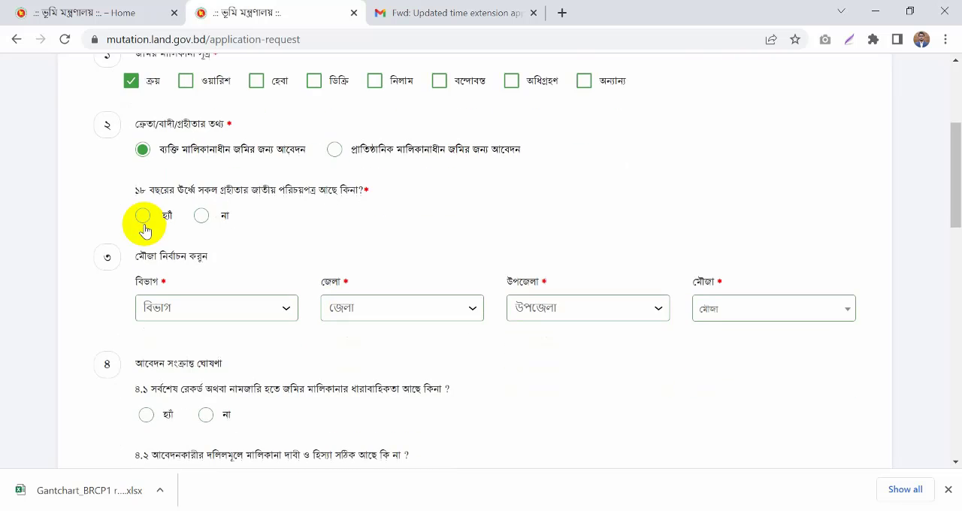
left_click(202, 215)
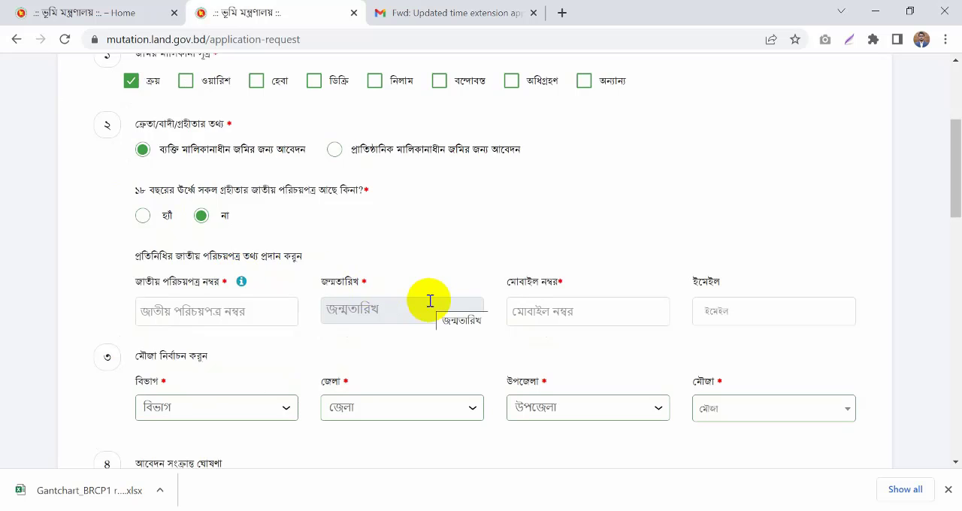
left_click(139, 216)
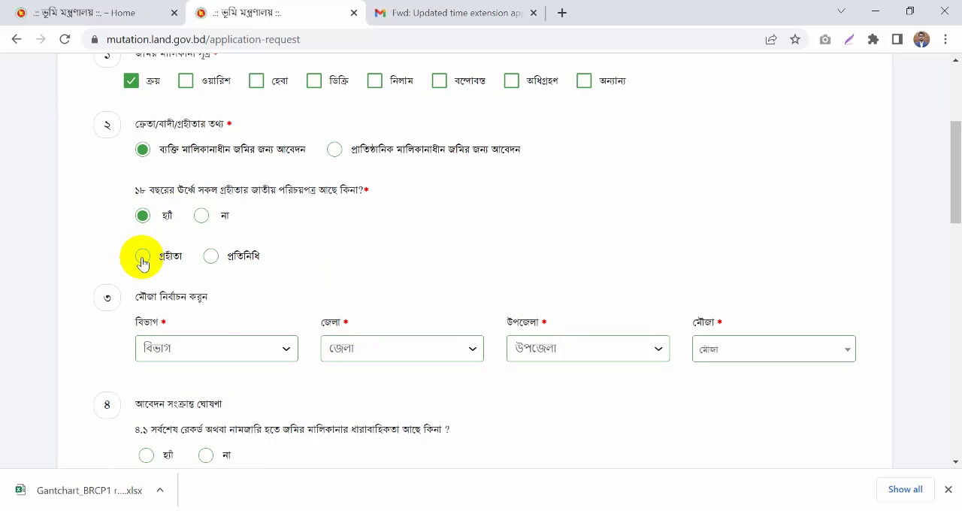
left_click(202, 216)
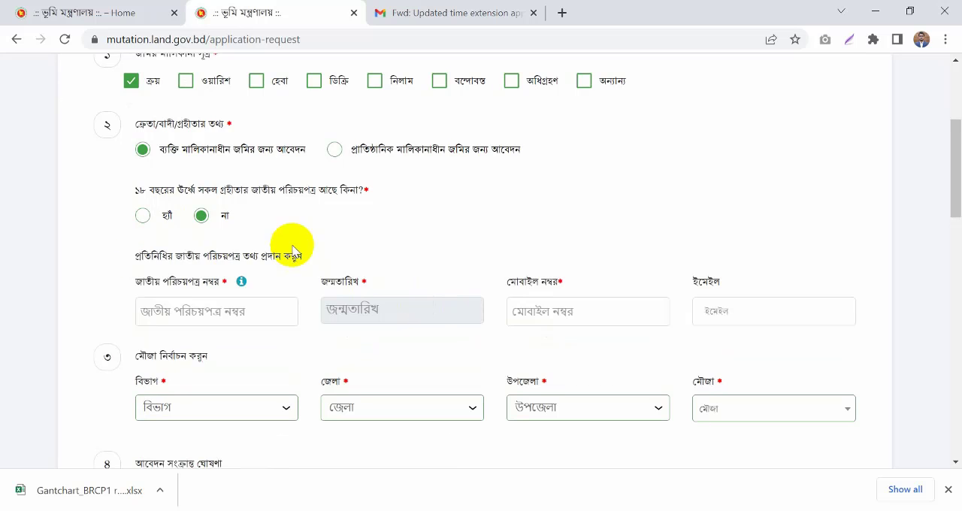
left_click(138, 216)
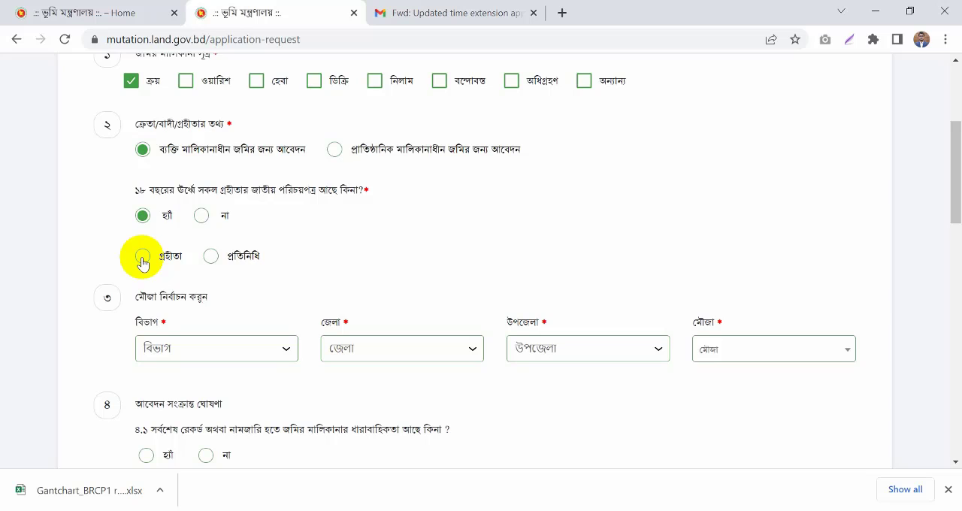
left_click(142, 259)
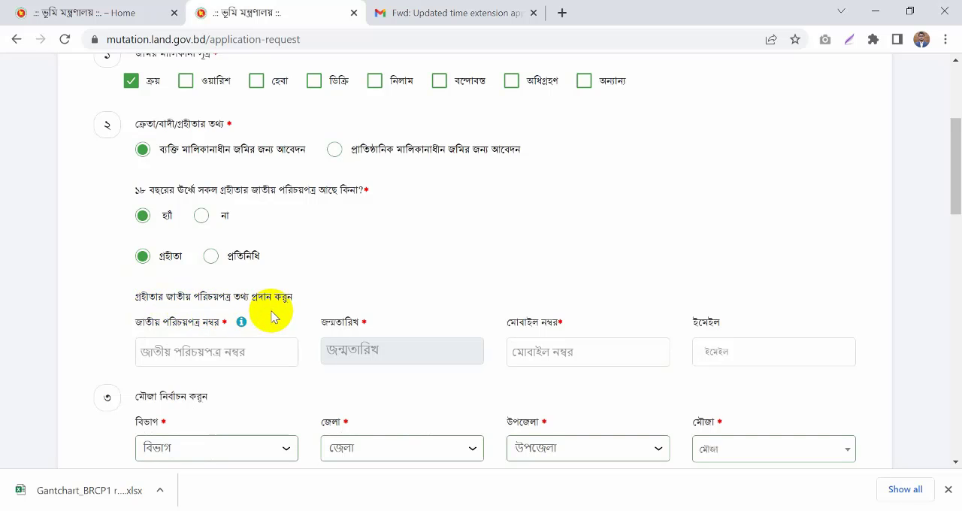
Answer না to question ৪.১০ on the recipients' existing khatian in this mouza and submit the declaration page
scroll(275, 309, "down", 1)
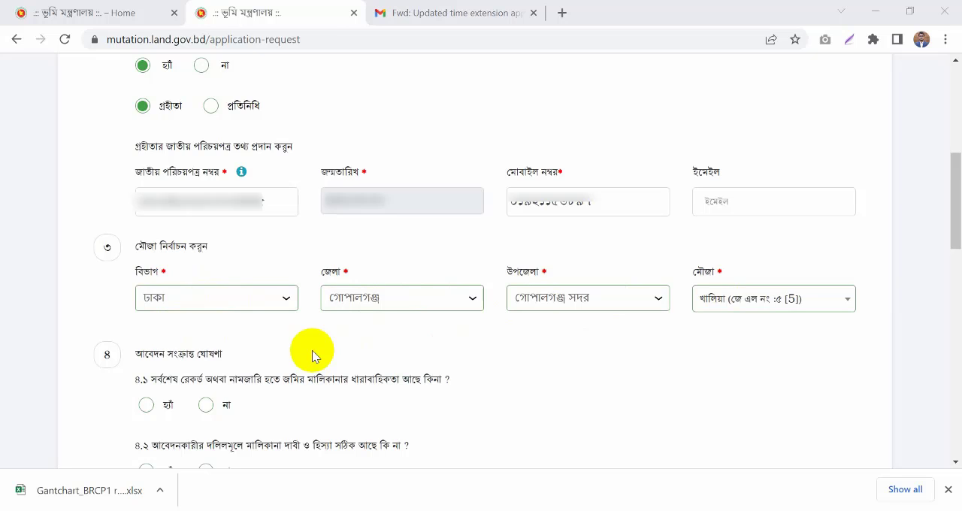
left_click(146, 213)
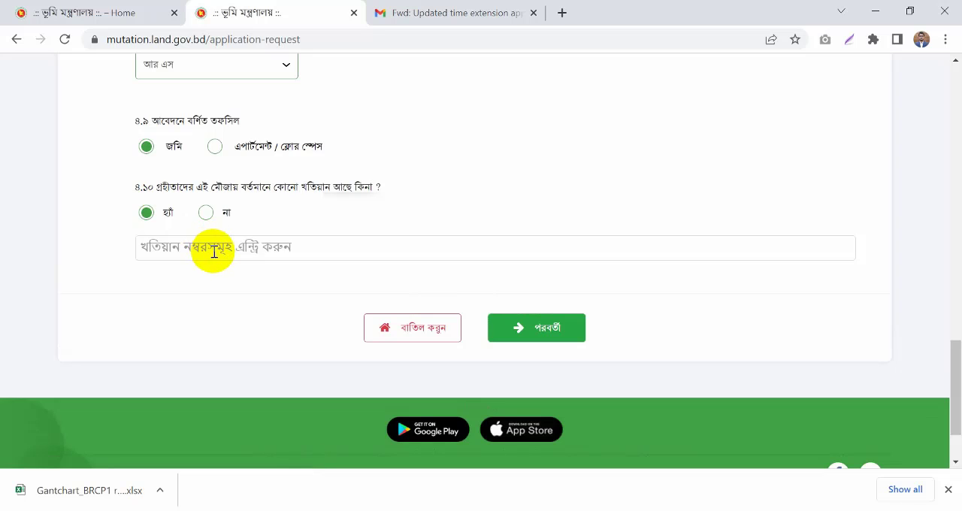
left_click(206, 212)
left_click(547, 297)
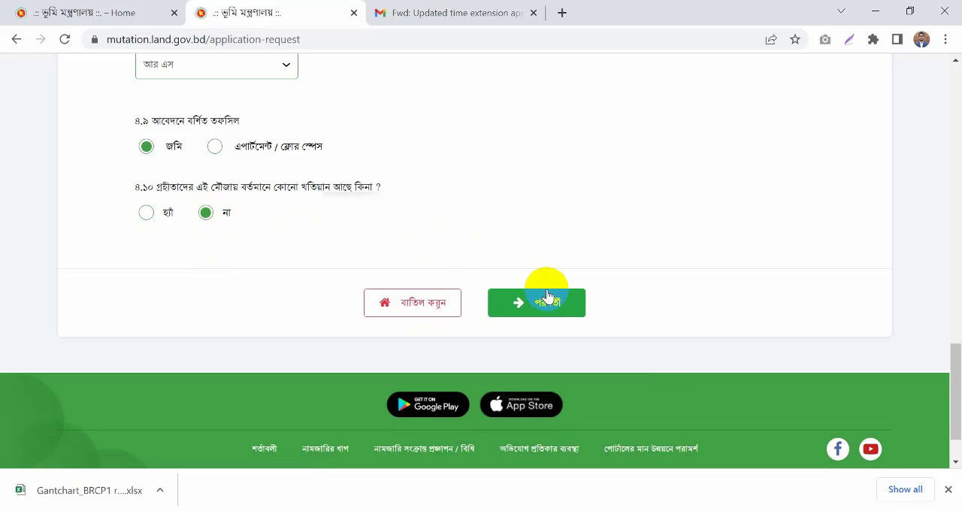
left_click(554, 305)
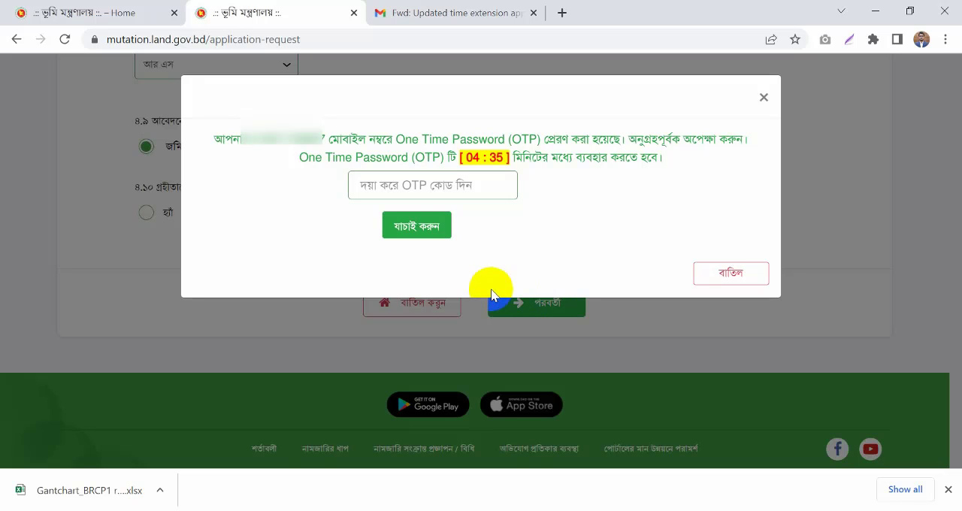
Enter the one-time password sent to the mobile, verify it, and continue past the applicant's identity details
left_click(451, 188)
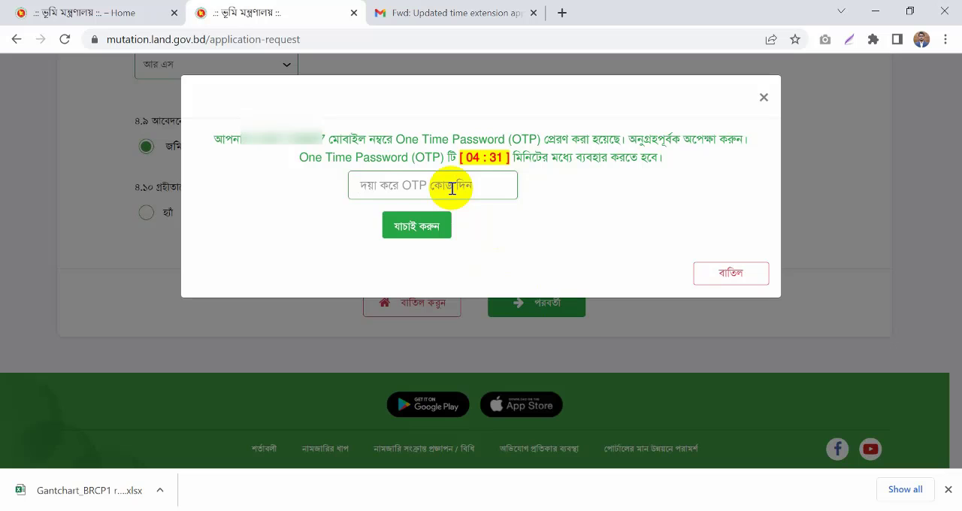
left_click(432, 229)
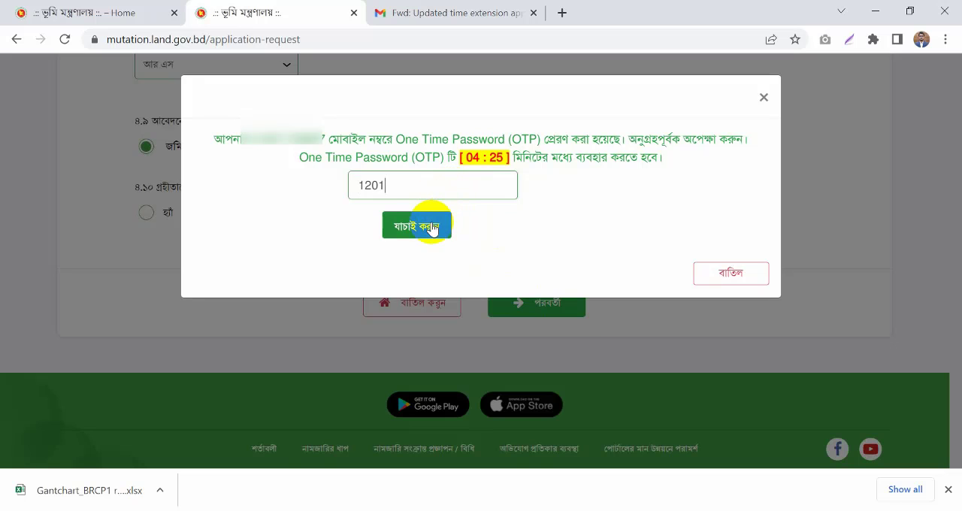
left_click(432, 229)
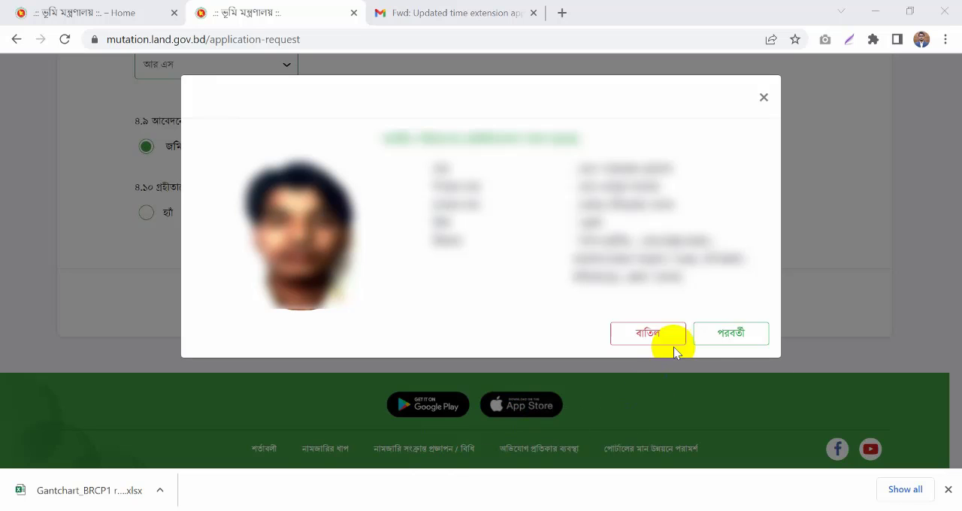
left_click(723, 335)
Enter khatian number ৪২ in the applied land schedule and verify it
scroll(372, 362, "down", 4)
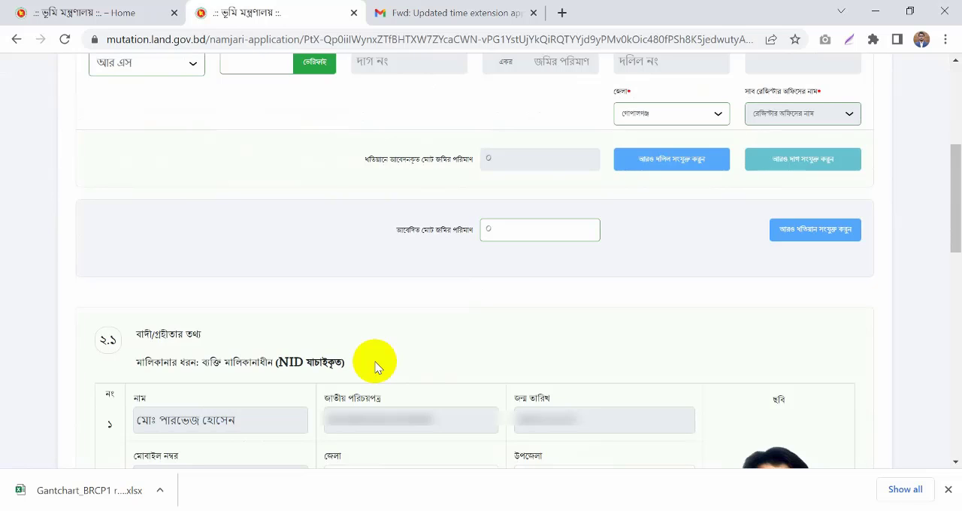
scroll(377, 367, "up", 3)
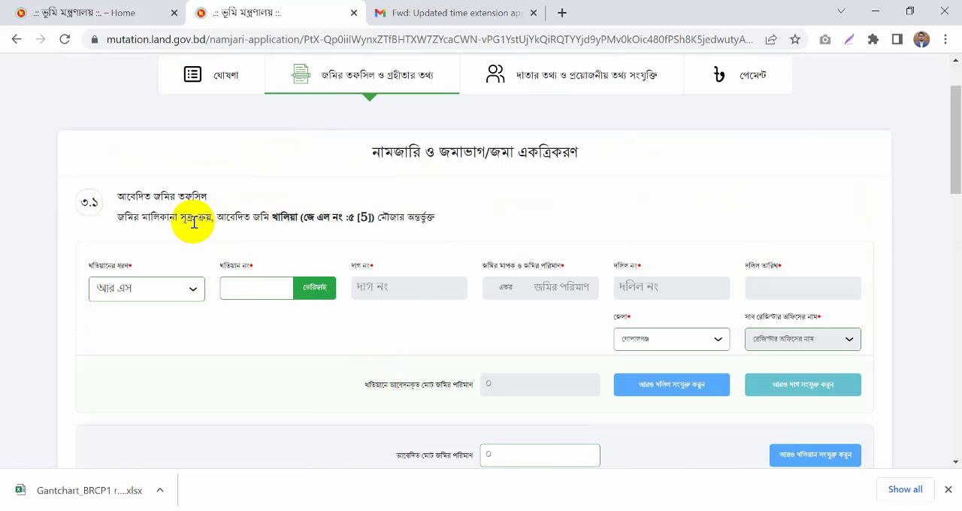
left_click(254, 285)
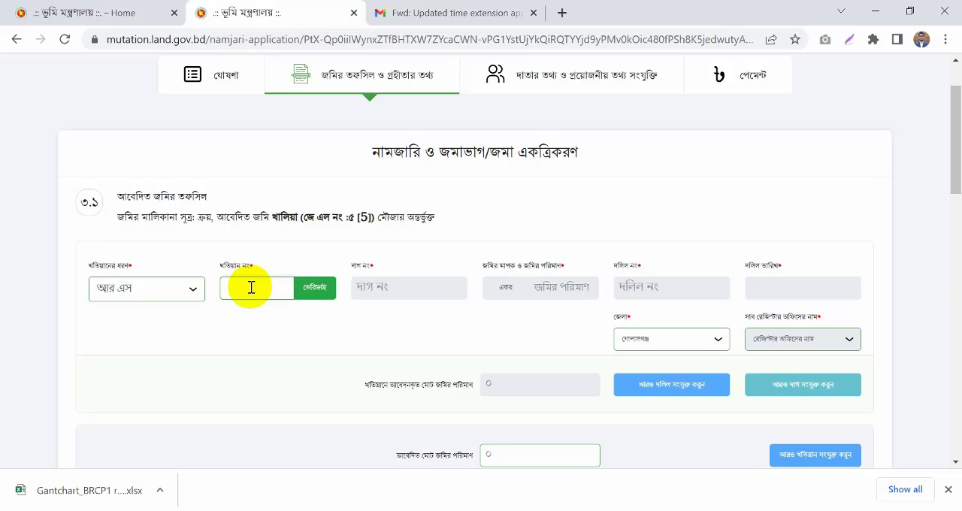
type("৪২")
left_click(314, 291)
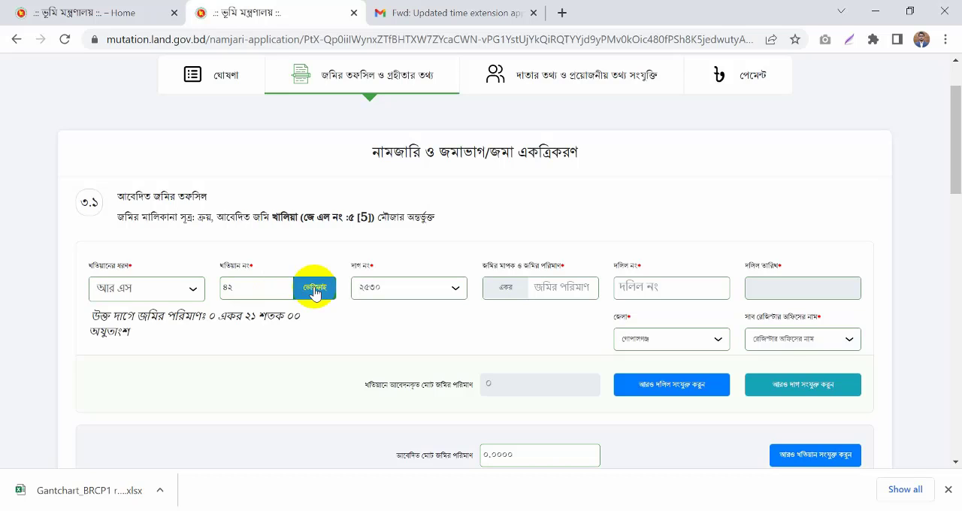
Check the recorded land area of plot (দাগ) ২৫৪১ in the applied land schedule, and reselect plot ২৫৩০
left_click(399, 290)
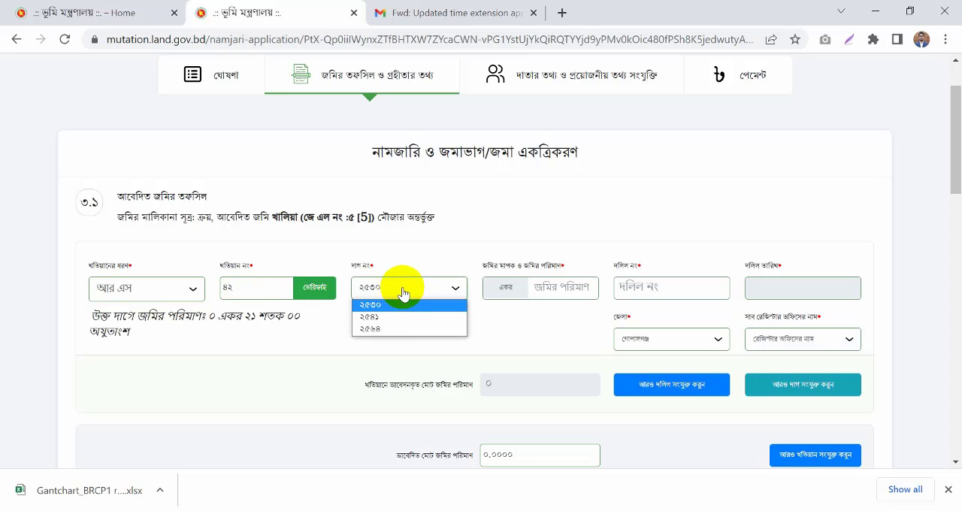
left_click(393, 317)
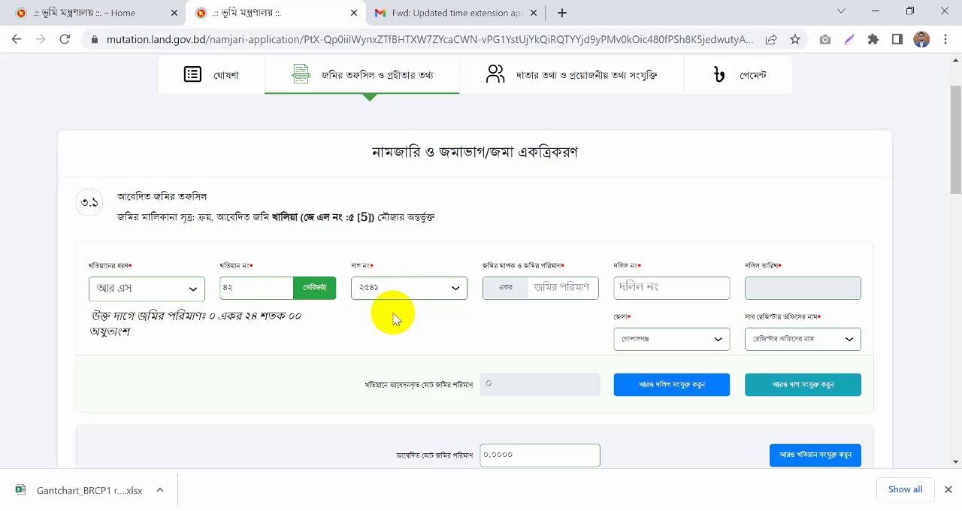
left_click(399, 288)
left_click(371, 305)
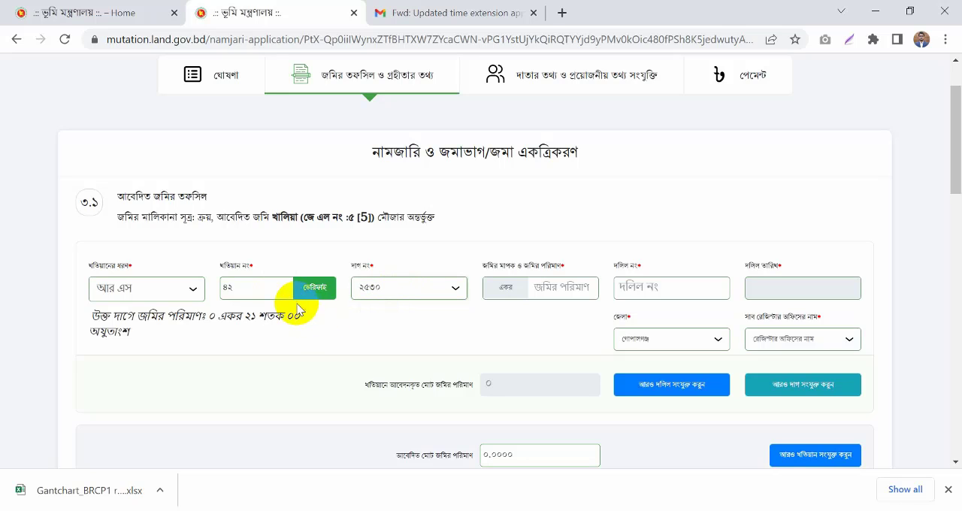
left_click(255, 285)
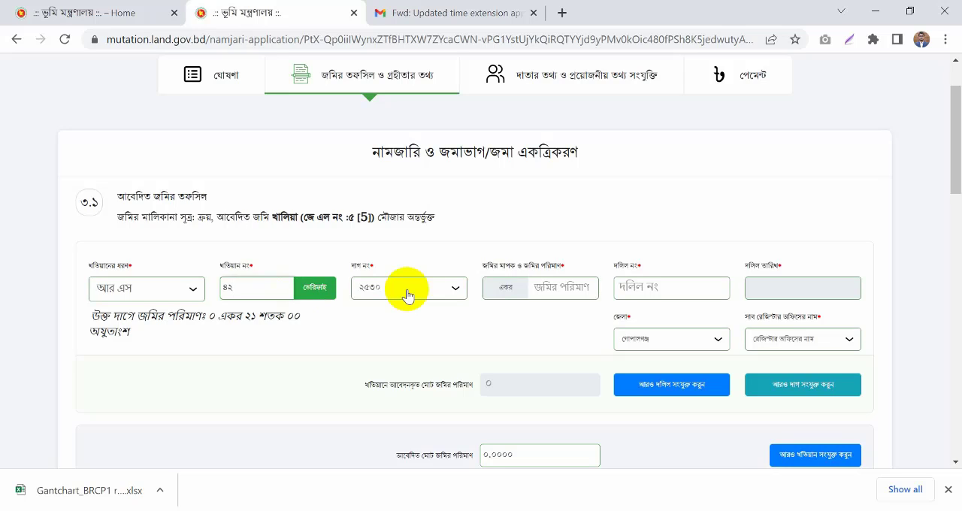
Try entering ২ and ৩ acres as the land amount for plot ২৫৩০, dismissing each alert
left_click(575, 289)
type("২")
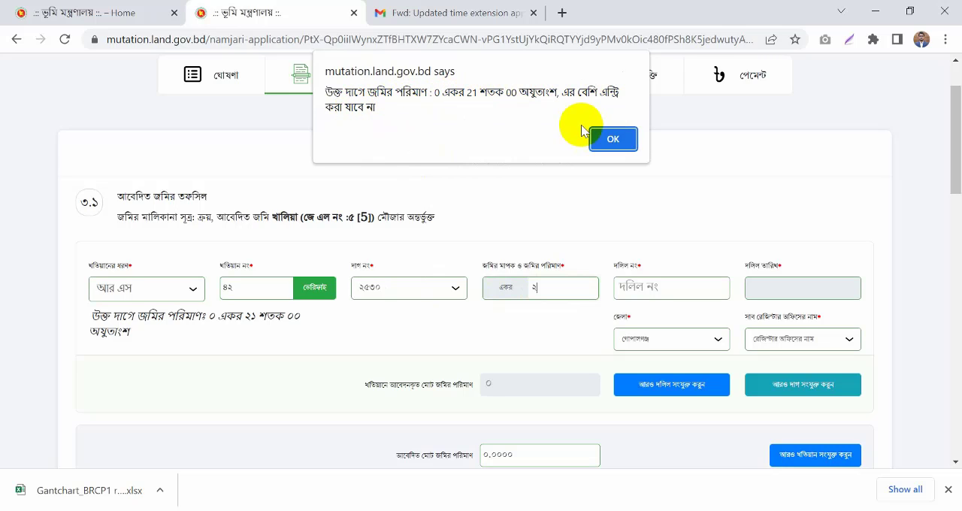
left_click(613, 139)
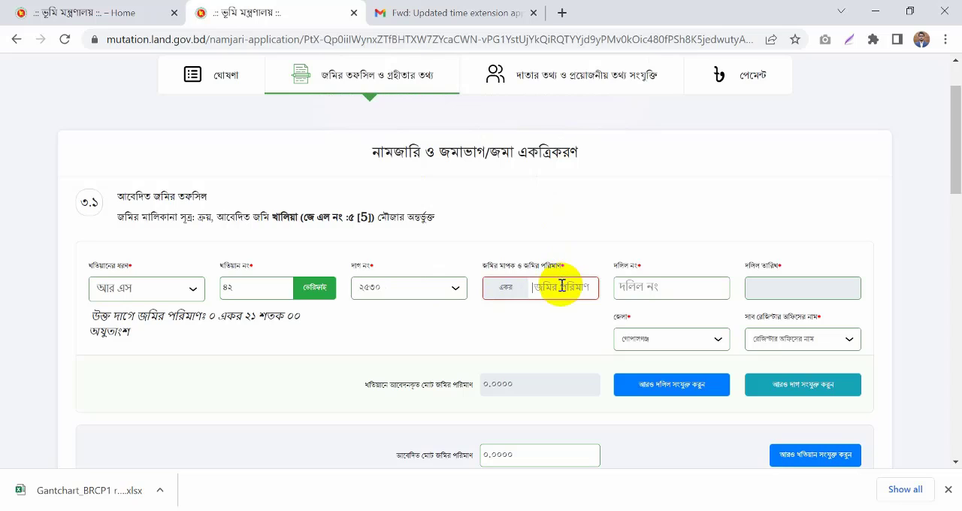
type("৩")
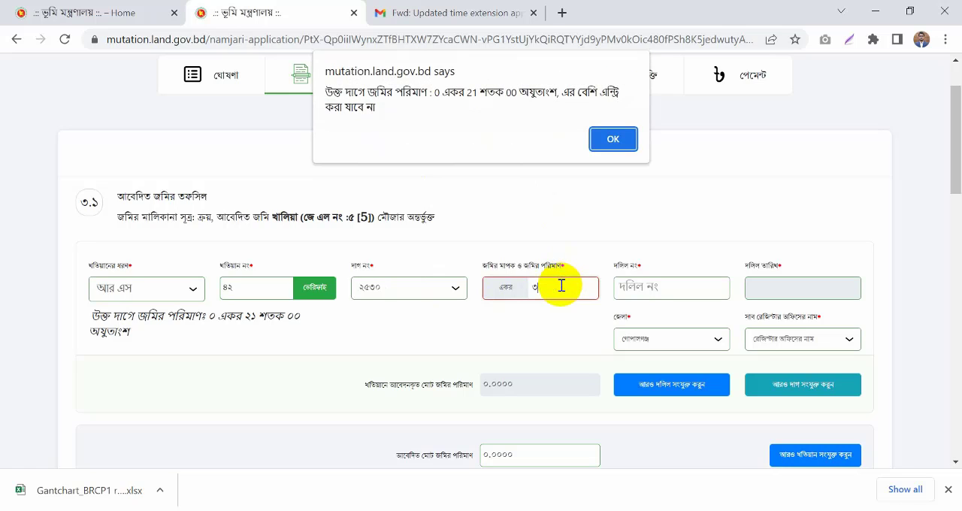
left_click(613, 139)
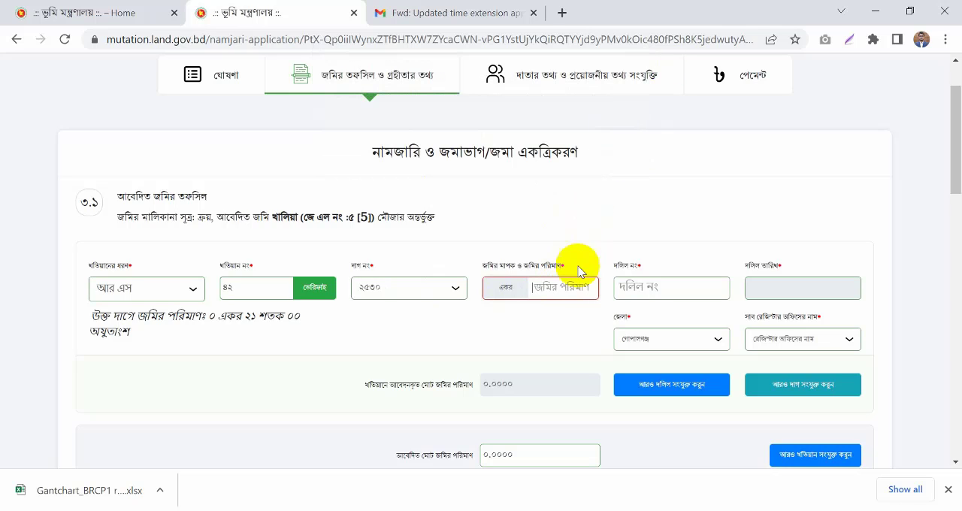
Set the applied land amount for plot ২৫৩০ to ০.২১০০ acres
type("০.")
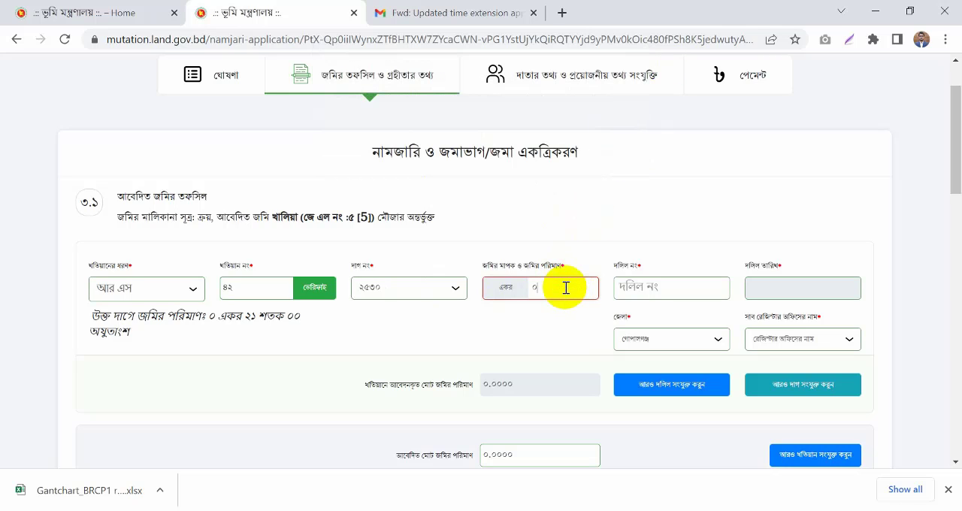
type("২১")
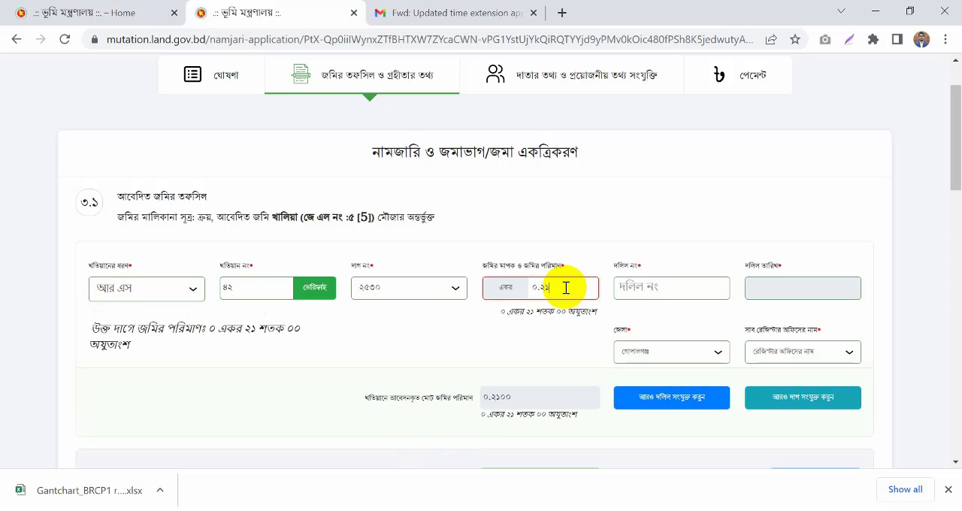
type("০০")
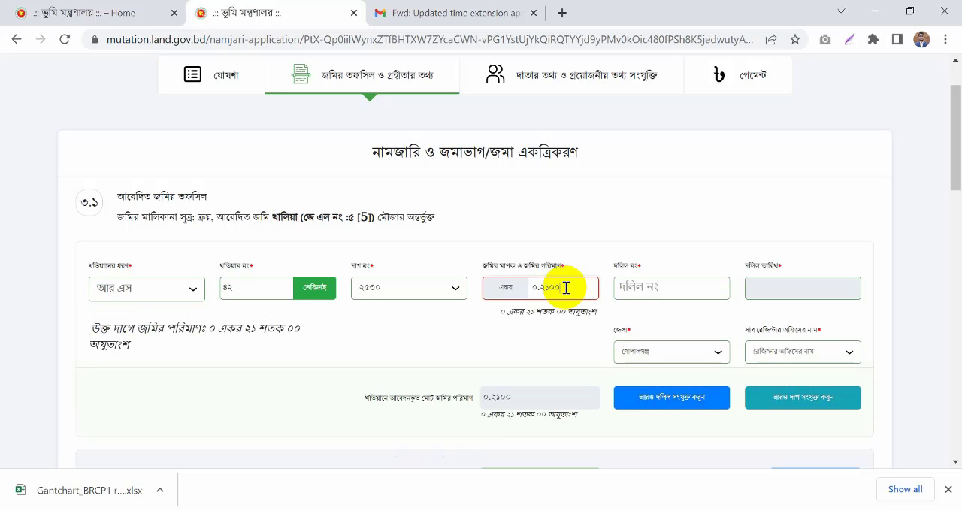
Enter deed number ১২২২২ and set the deed date to ০১/১০/২০২২
left_click(633, 283)
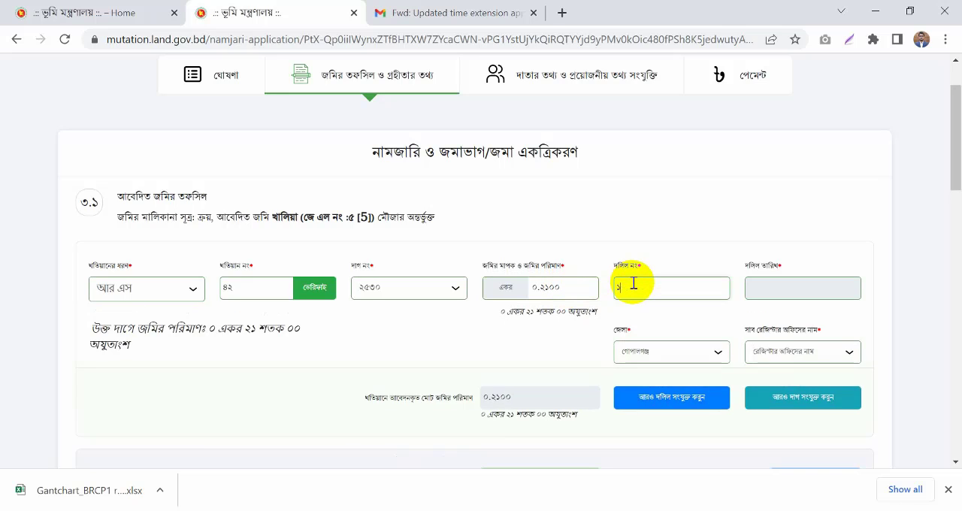
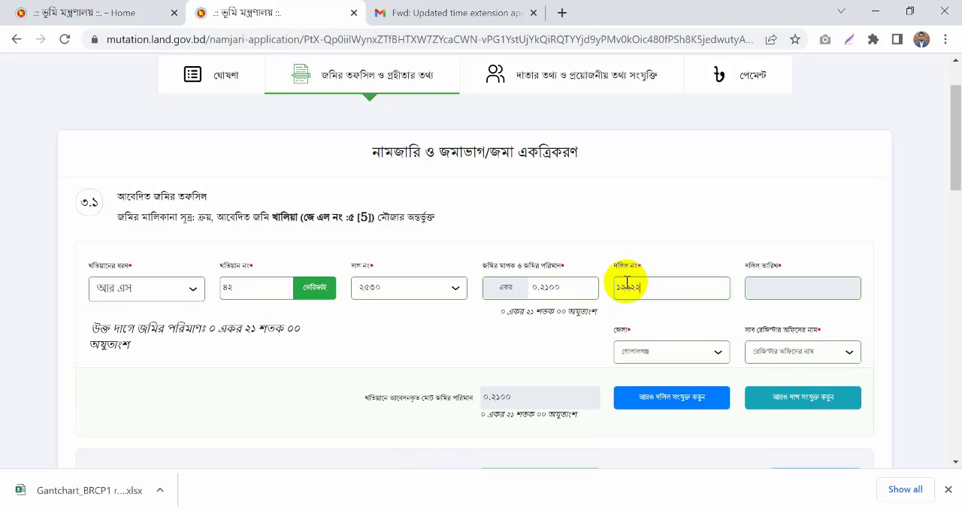
left_click(770, 288)
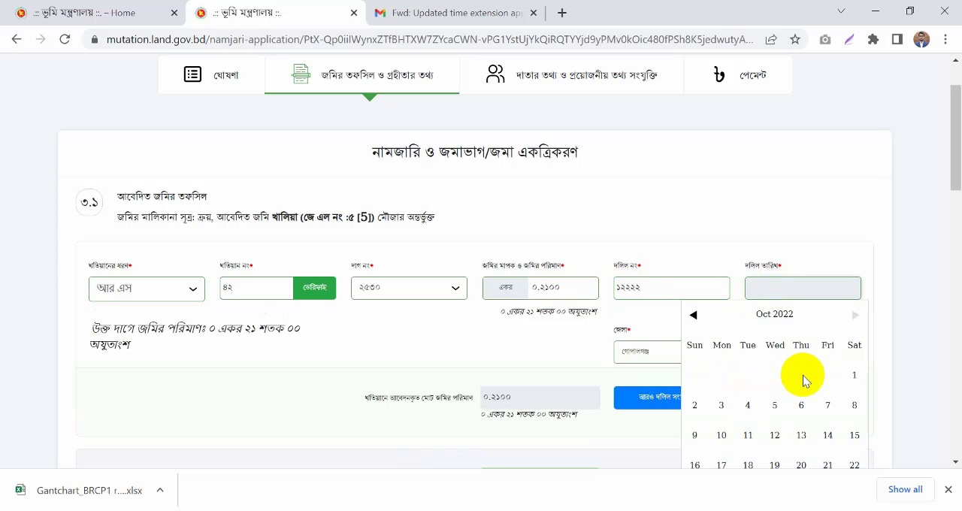
left_click(854, 376)
Set the land value in the deed to ২০০০০০ and choose টুঙ্গিপাড়া as the sub-register office
left_click(555, 353)
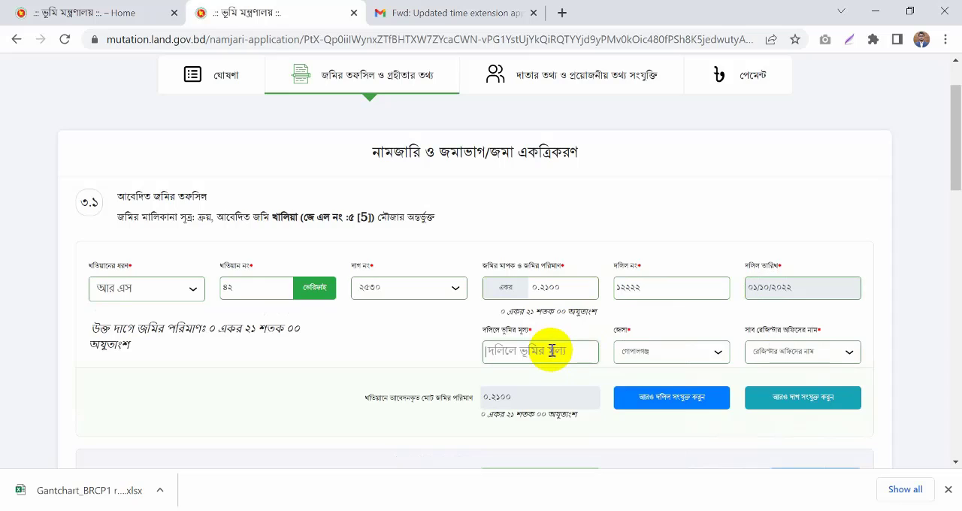
type("১")
key("BackSpace")
type("২০০০০০")
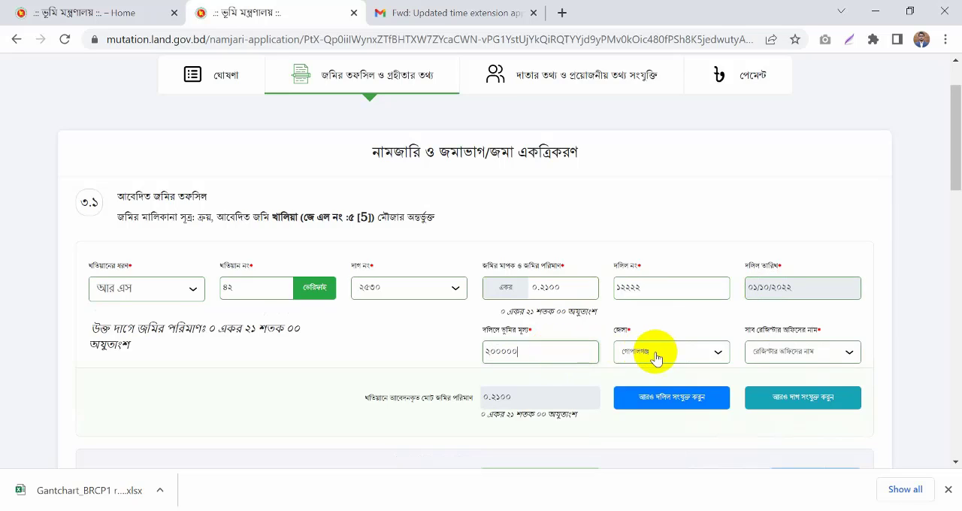
left_click(777, 354)
left_click(771, 378)
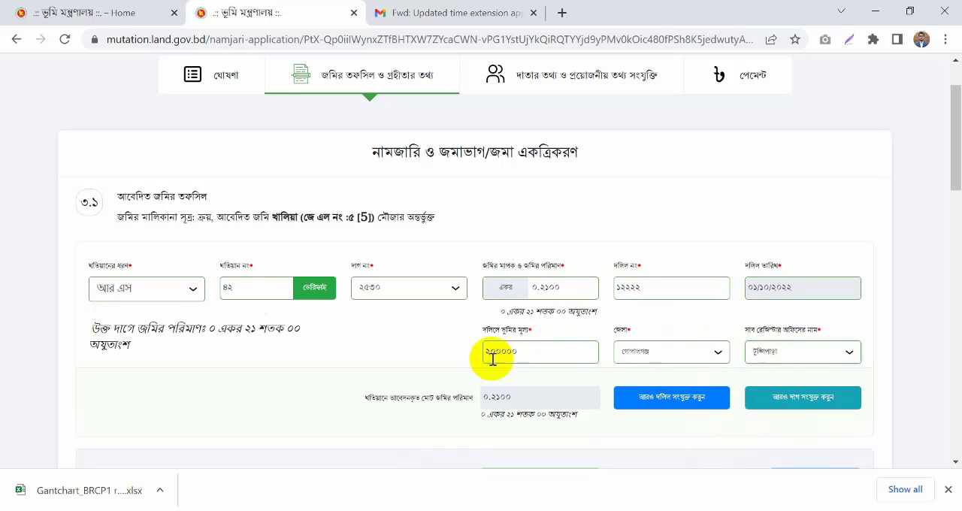
Examine the recipient's details in section ২.১ and the form for adding another recipient, closing the form without entries
scroll(459, 397, "down", 1)
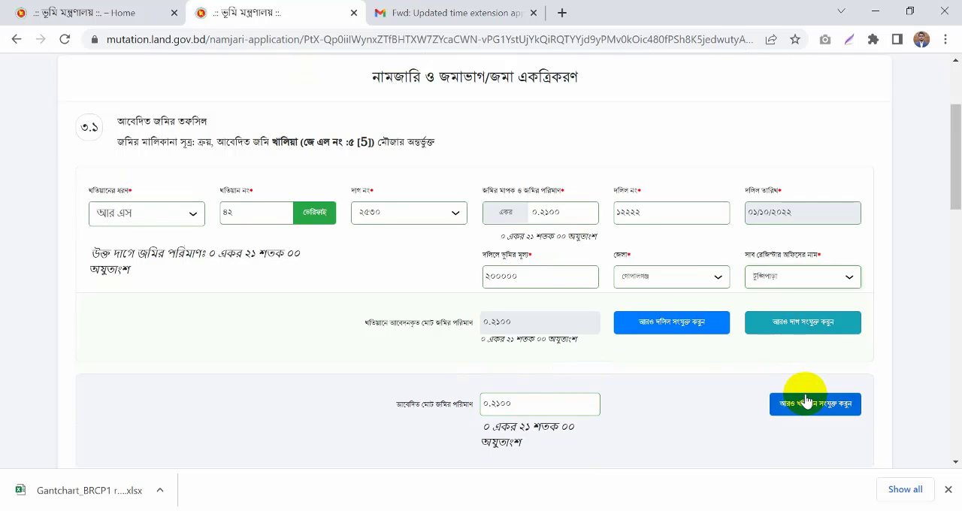
scroll(805, 401, "down", 1)
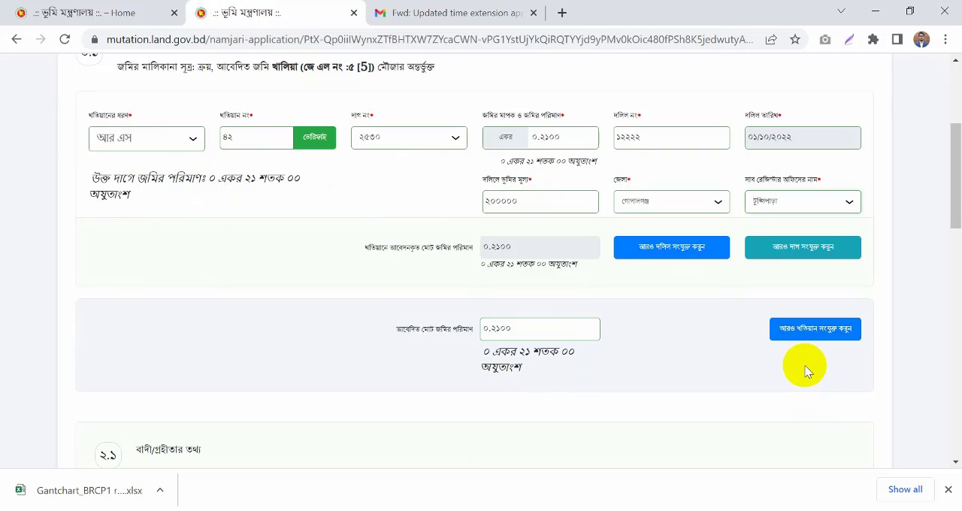
scroll(805, 369, "down", 1)
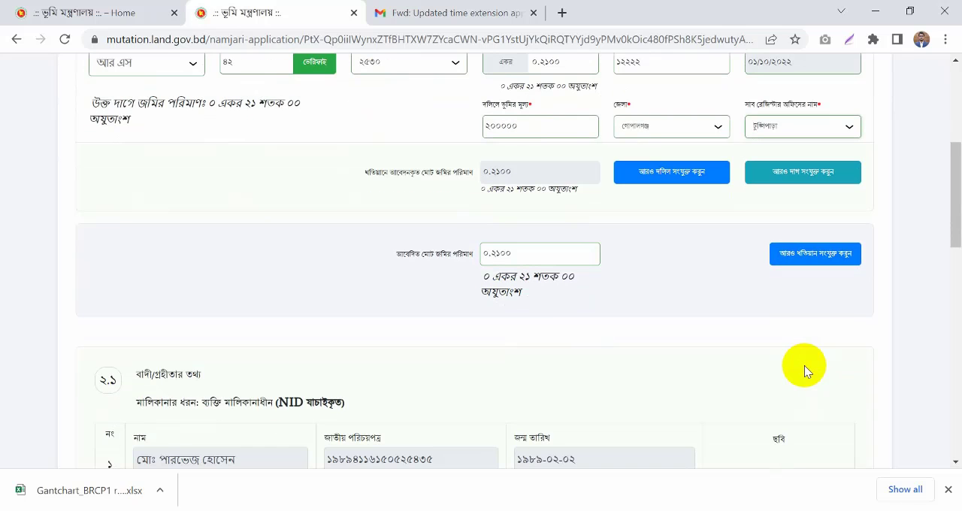
scroll(804, 365, "down", 4)
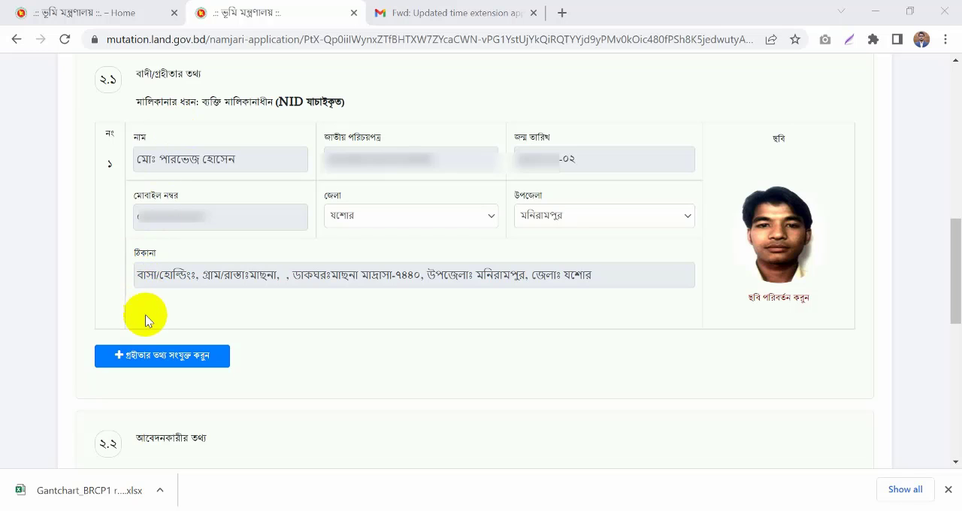
left_click(145, 357)
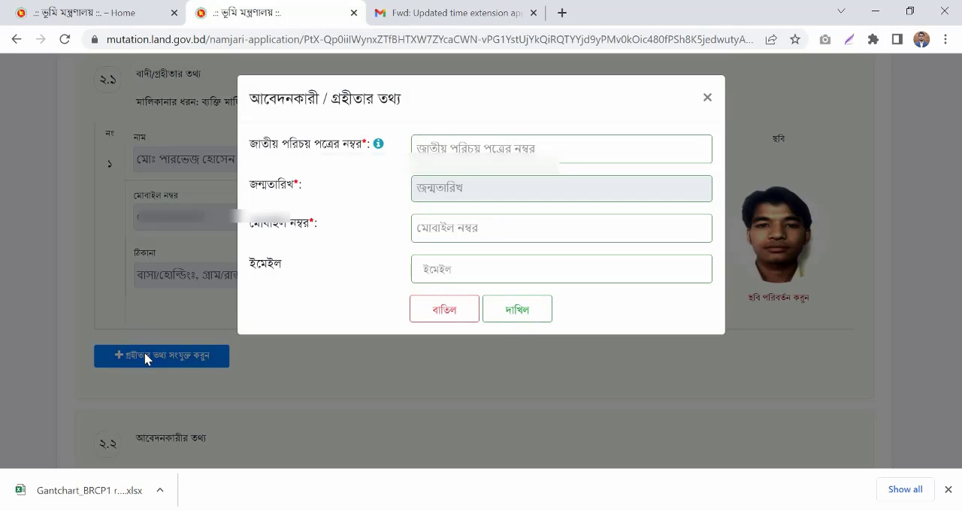
left_click(464, 147)
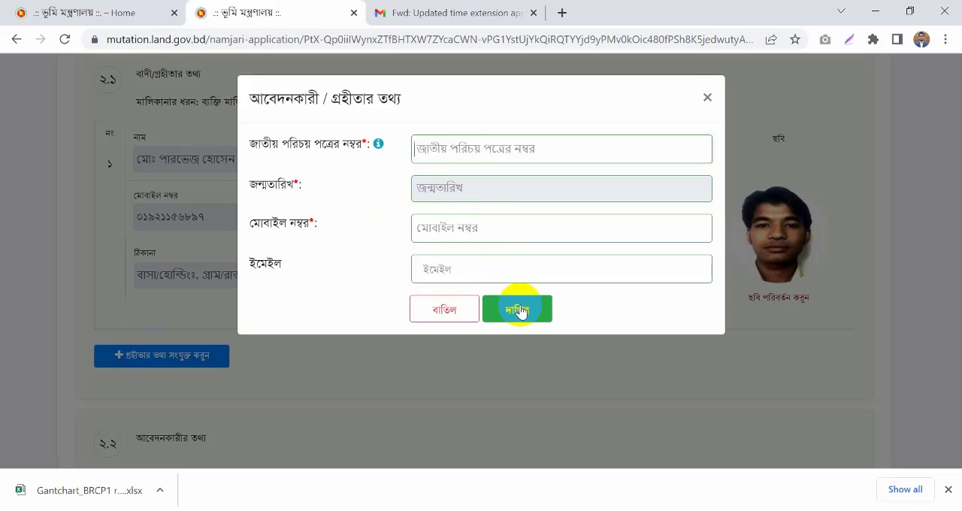
left_click(707, 97)
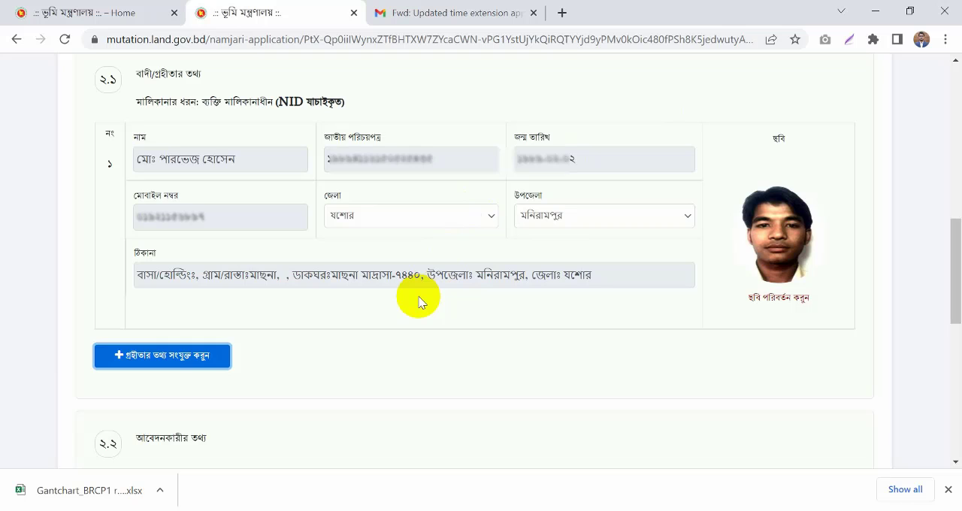
Submit the land schedule and recipient page, and open the donor information form for khatian ৪২
scroll(418, 302, "down", 10)
left_click(524, 312)
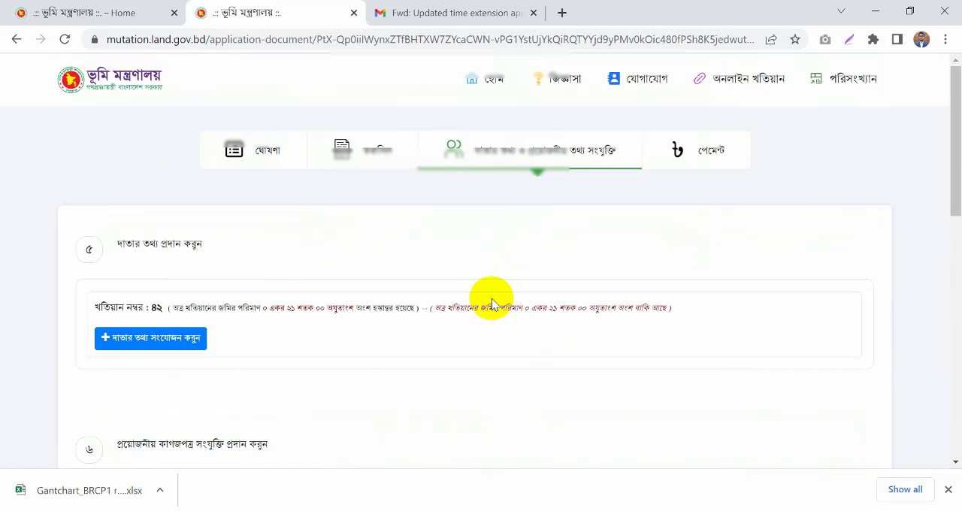
scroll(492, 299, "down", 1)
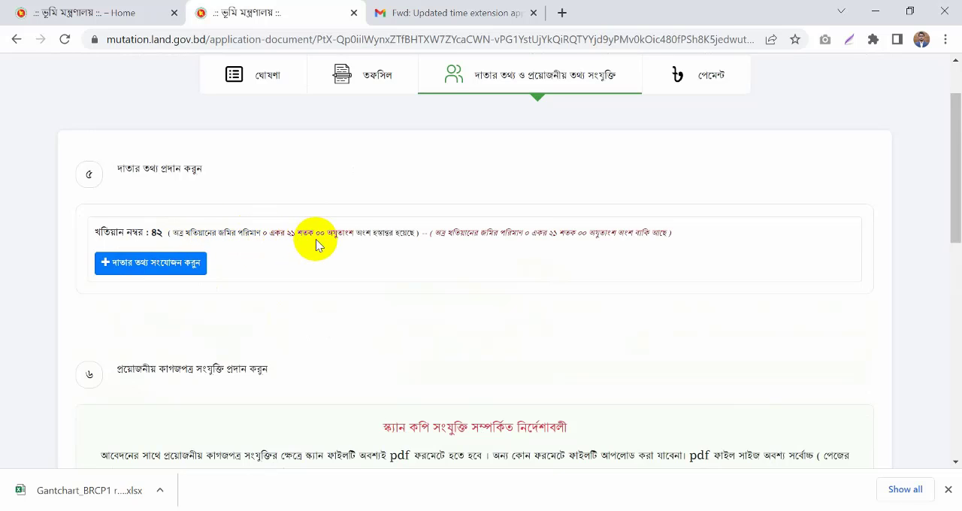
left_click(148, 265)
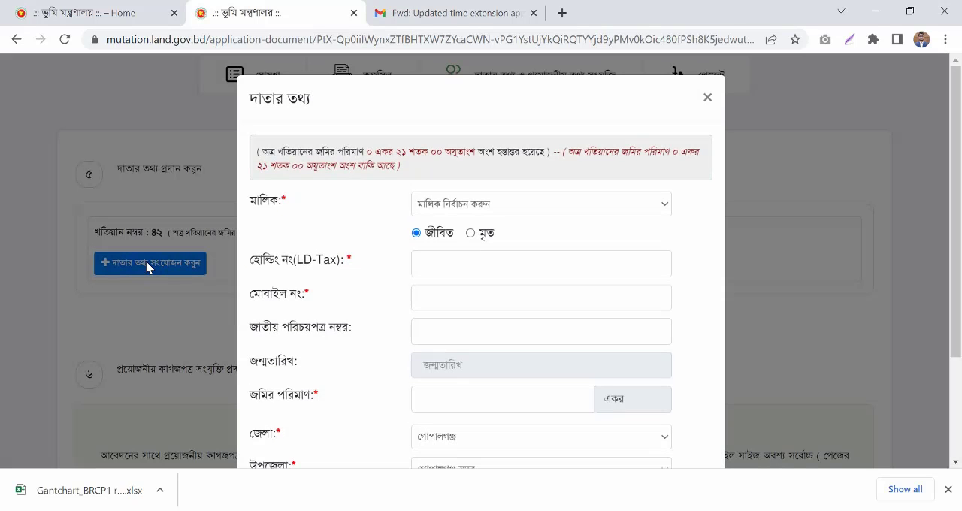
Select the first listed khatian owner as donor, check the fields for মৃত, and set the status back to জীবিত
left_click(518, 206)
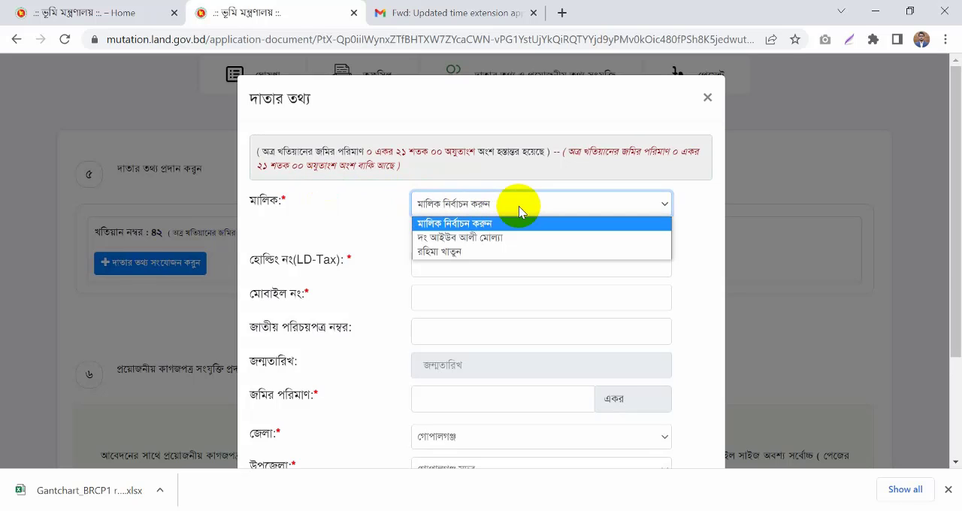
left_click(494, 239)
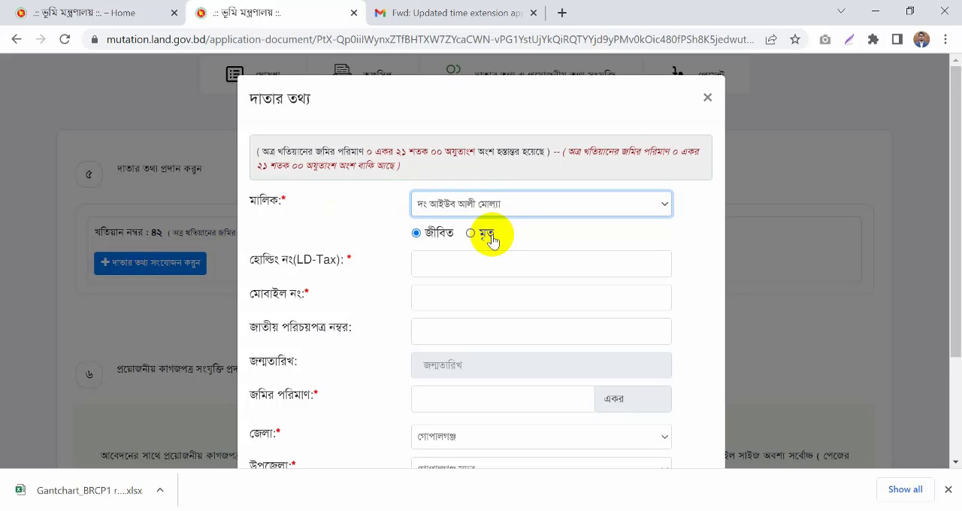
left_click(469, 233)
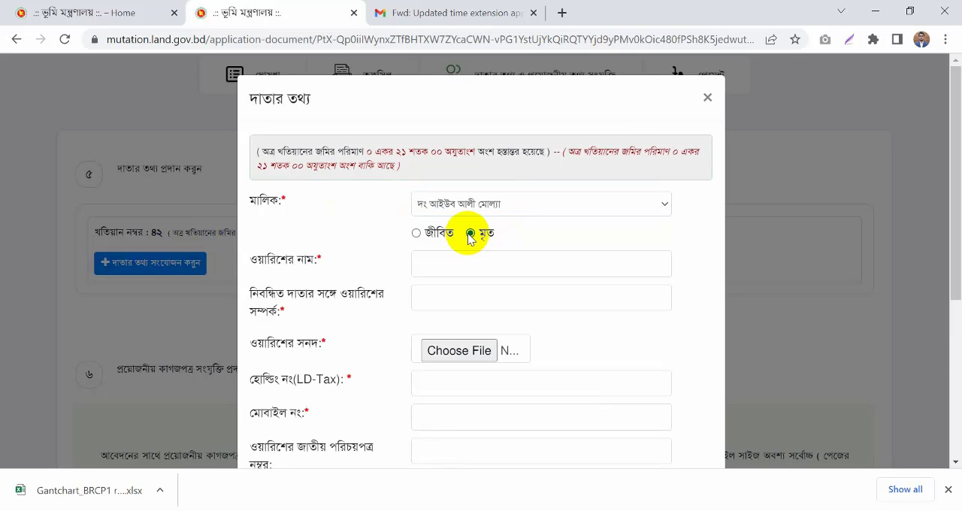
left_click(416, 232)
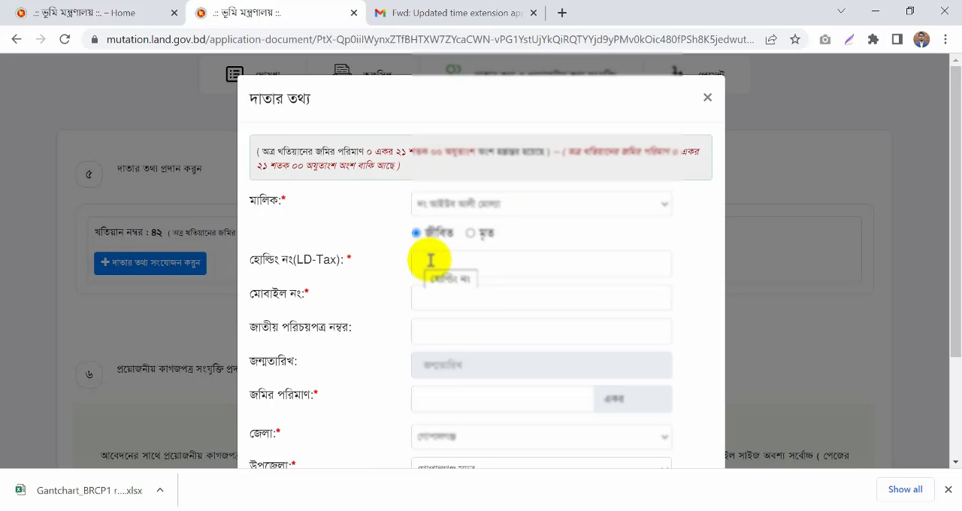
Enter the donor's LD-Tax holding number and mobile number in the donor information form
left_click(431, 260)
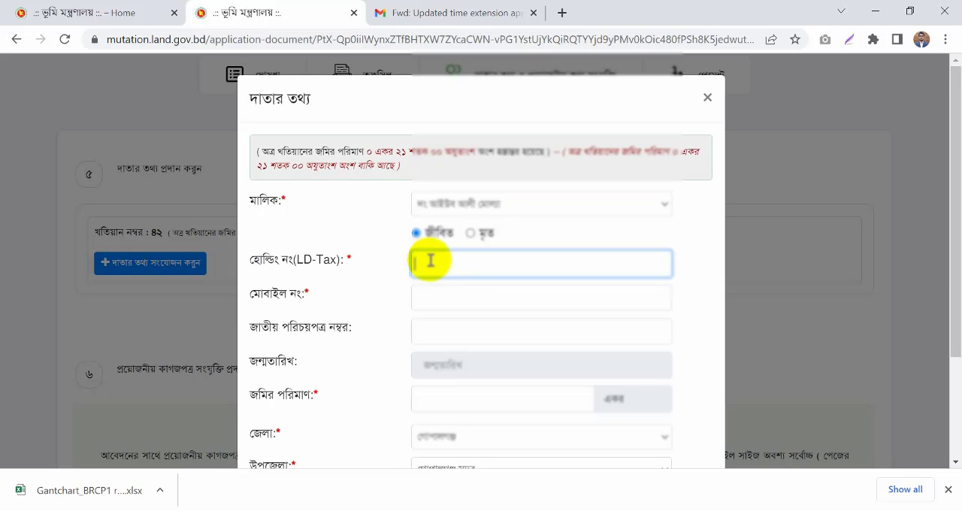
type("১২৩৪")
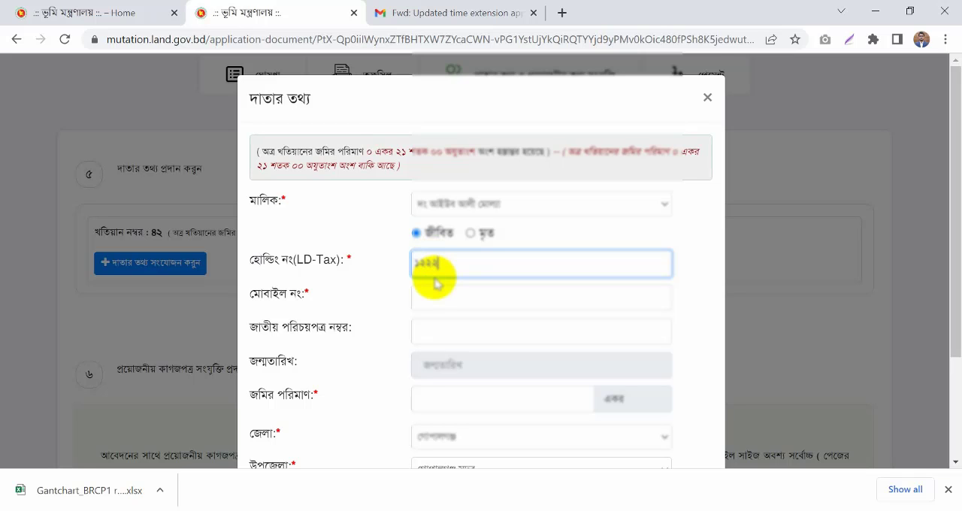
scroll(434, 279, "down", 1)
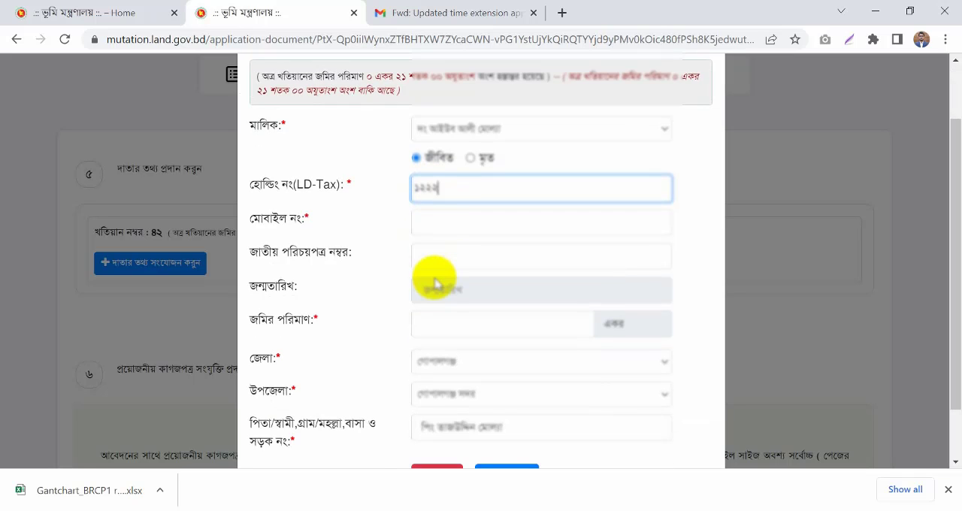
left_click(433, 223)
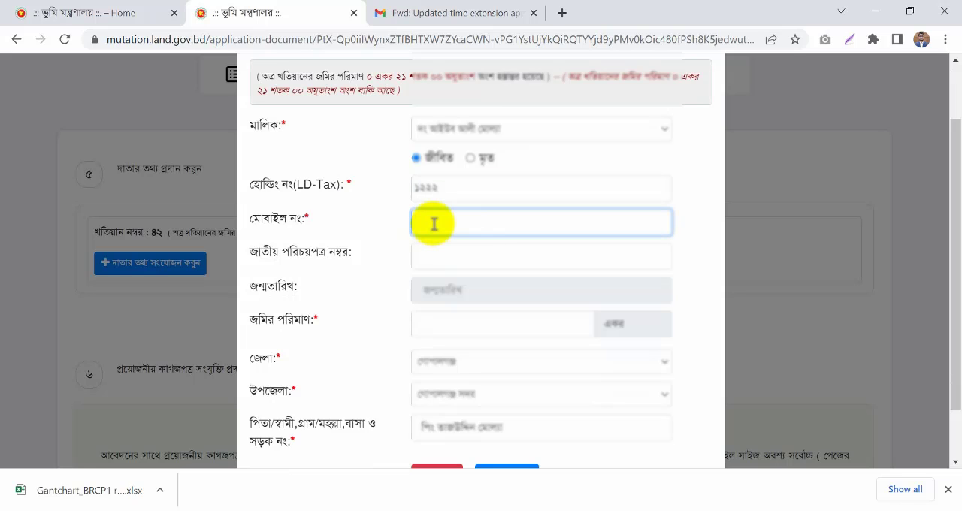
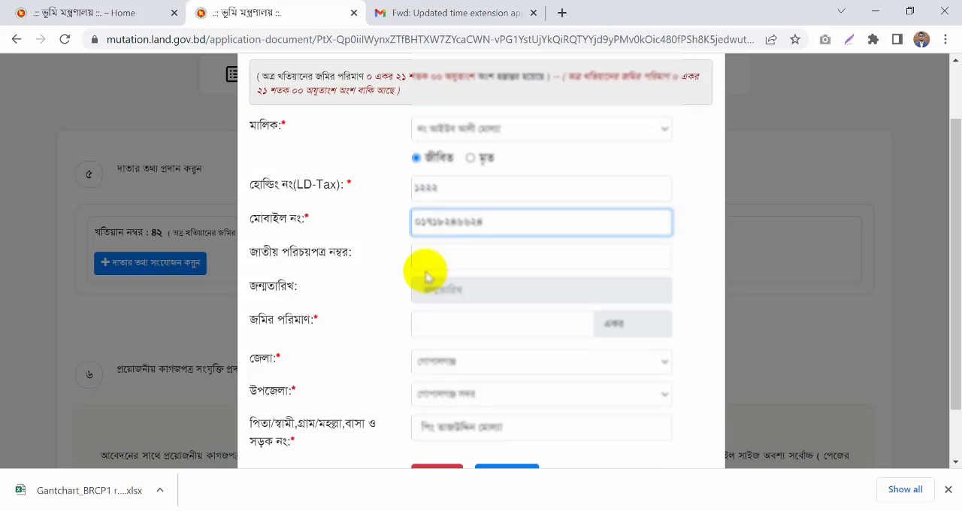
Set the donor's land amount to ০.২১০০ একর and add the donor to khatian ৪২
scroll(425, 276, "down", 1)
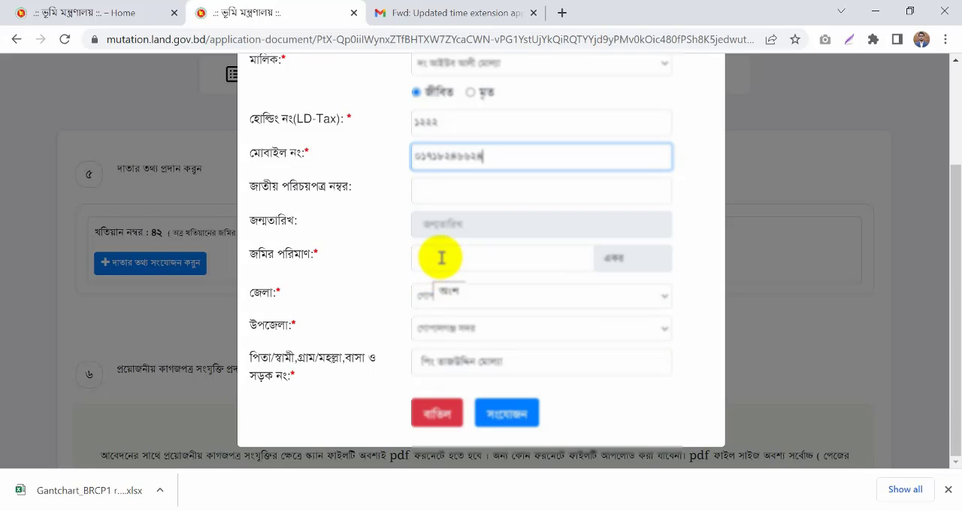
left_click(441, 258)
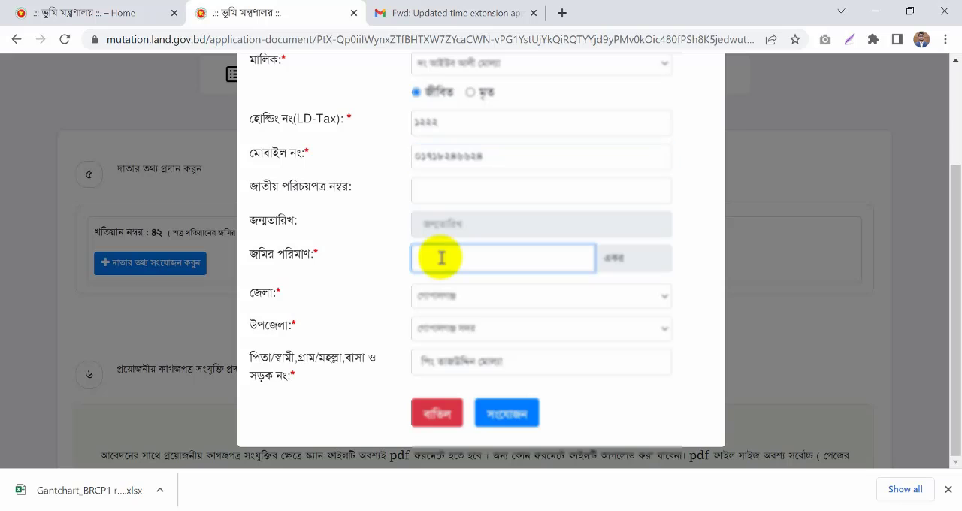
type("০.৫")
type("১০০")
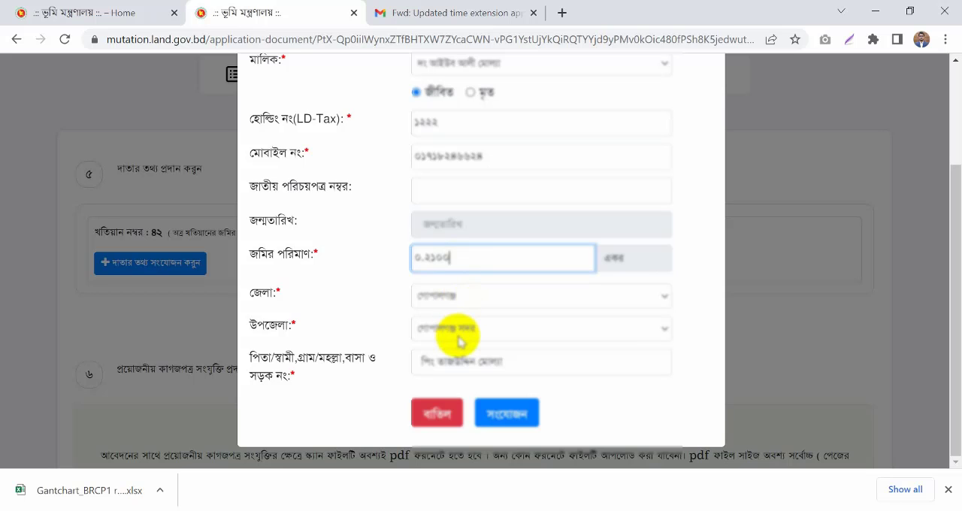
left_click(515, 409)
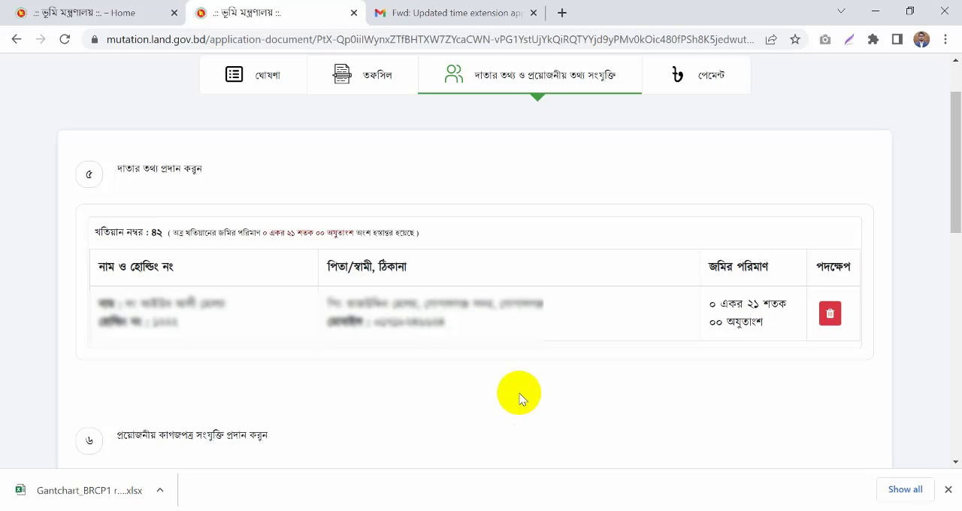
Attach eMutation PROCESS.pdf from the Desktop as the scanned copy of the main deed in row ৬.১
scroll(520, 398, "down", 3)
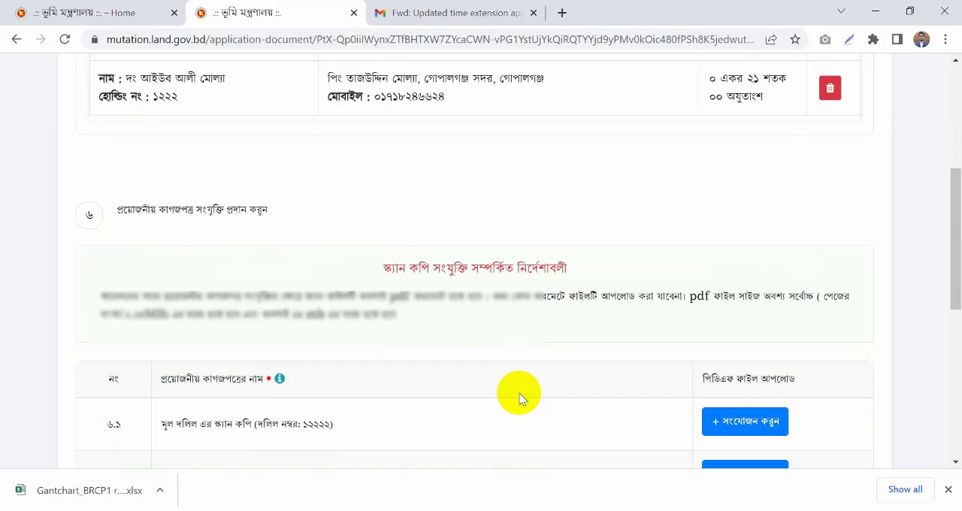
scroll(385, 299, "down", 1)
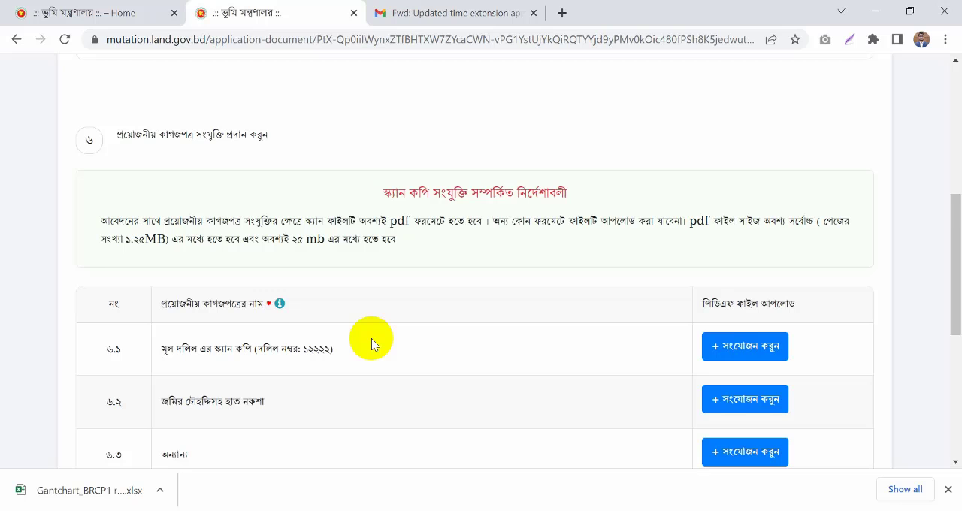
scroll(371, 339, "down", 1)
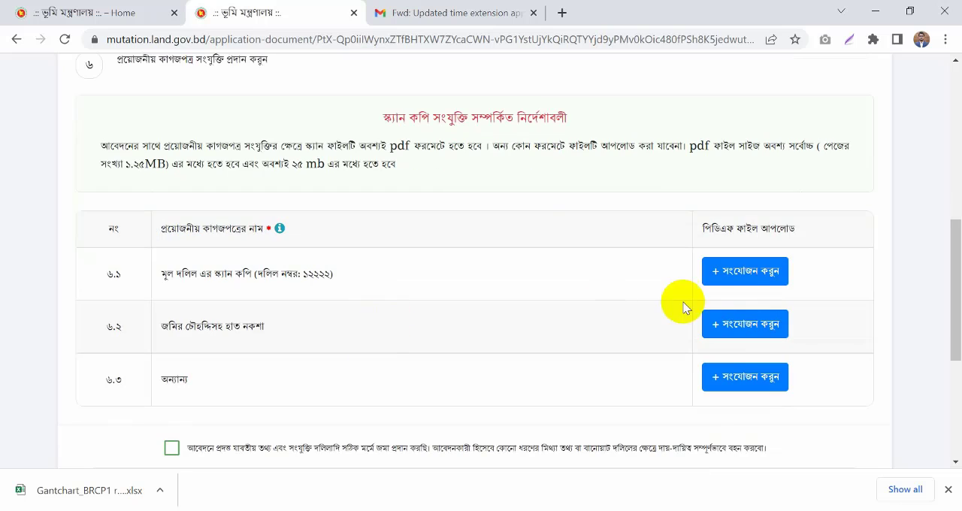
left_click(744, 273)
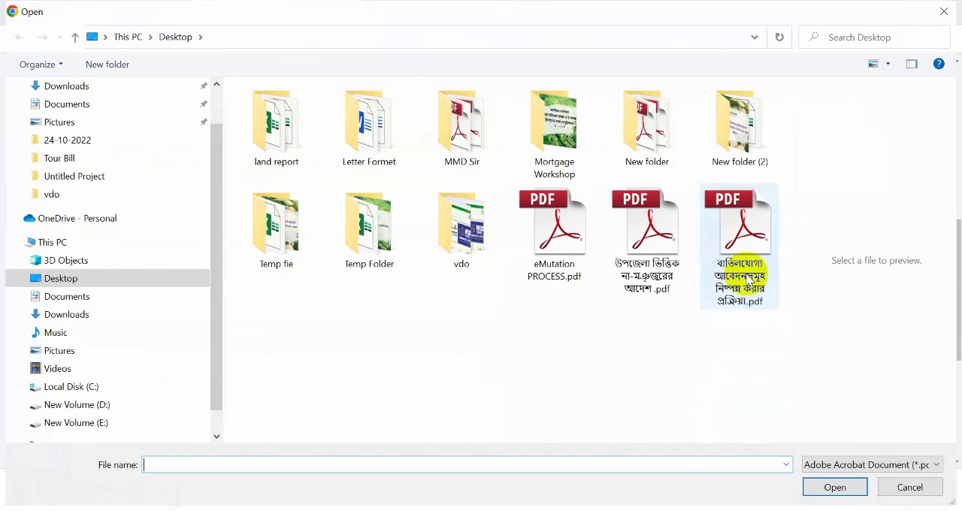
left_click(585, 229)
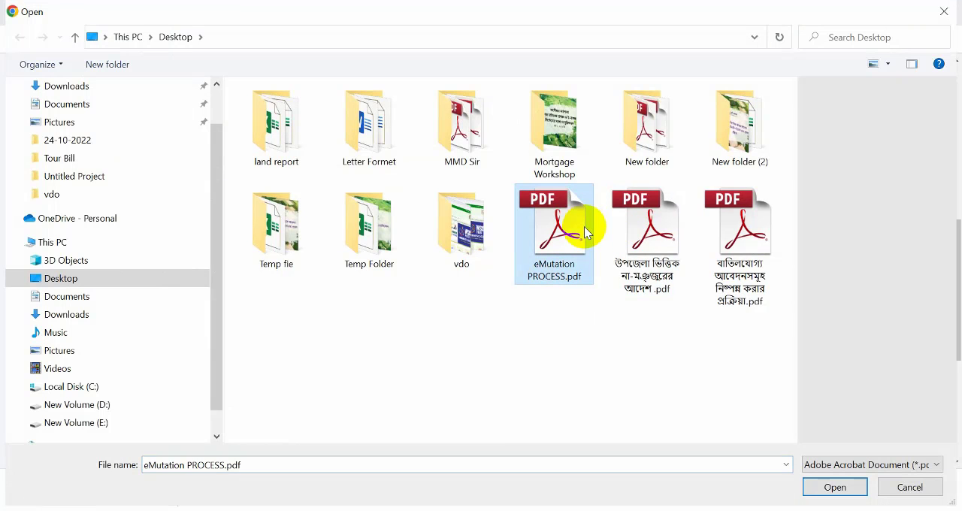
left_click(860, 486)
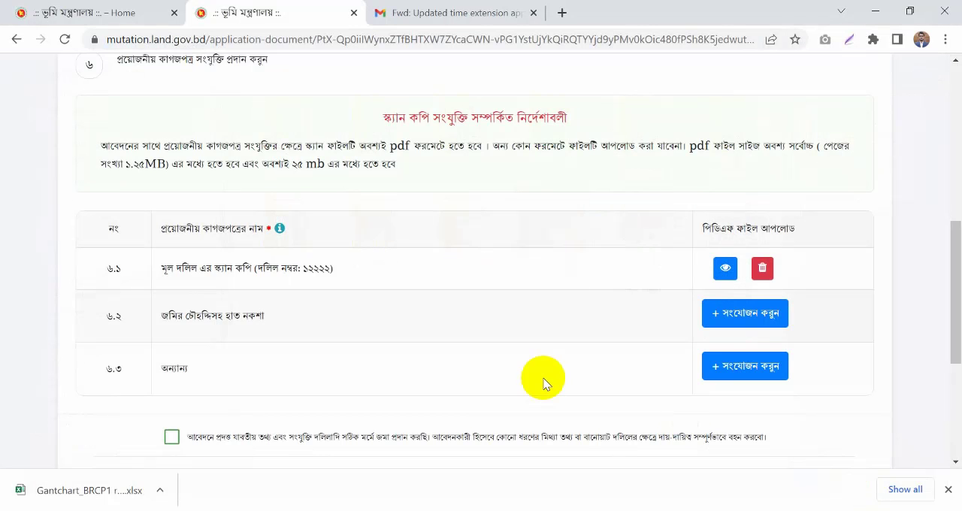
Attach বাতিলযোগ্য আবেদনসমূহ নিষ্পন্ন করার প্রক্রিয়া.pdf as the hand-drawn land boundary map in row ৬.২
left_click(738, 314)
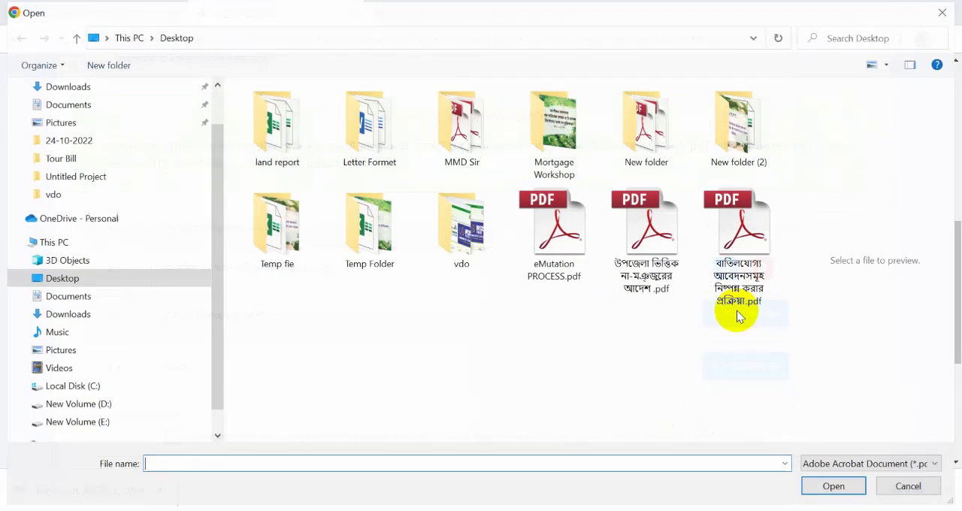
left_click(716, 225)
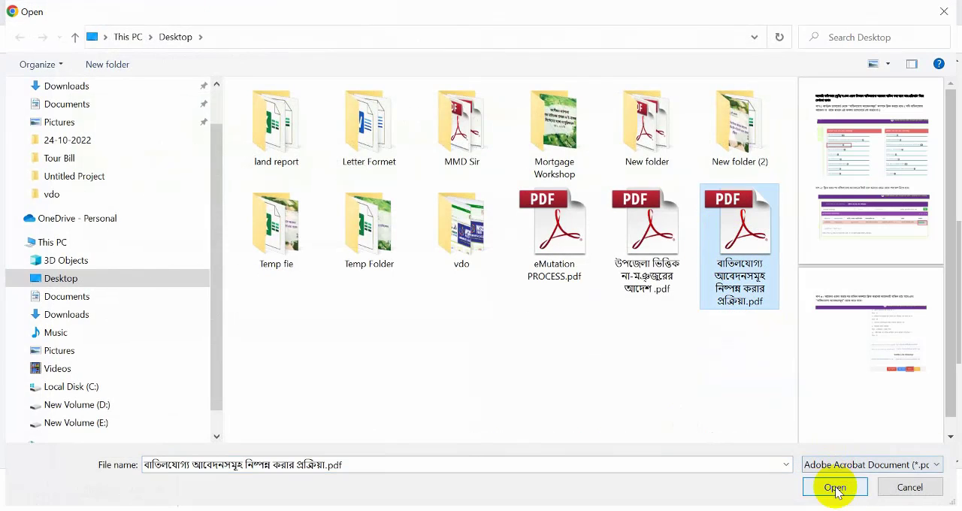
left_click(834, 487)
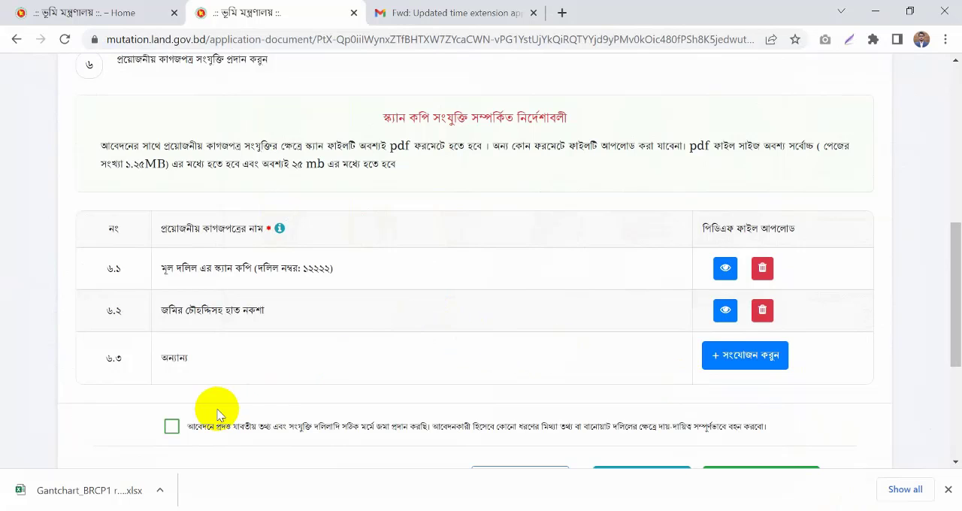
Accept the declaration that the information is correct and save the application as a draft
scroll(214, 398, "down", 2)
left_click(172, 277)
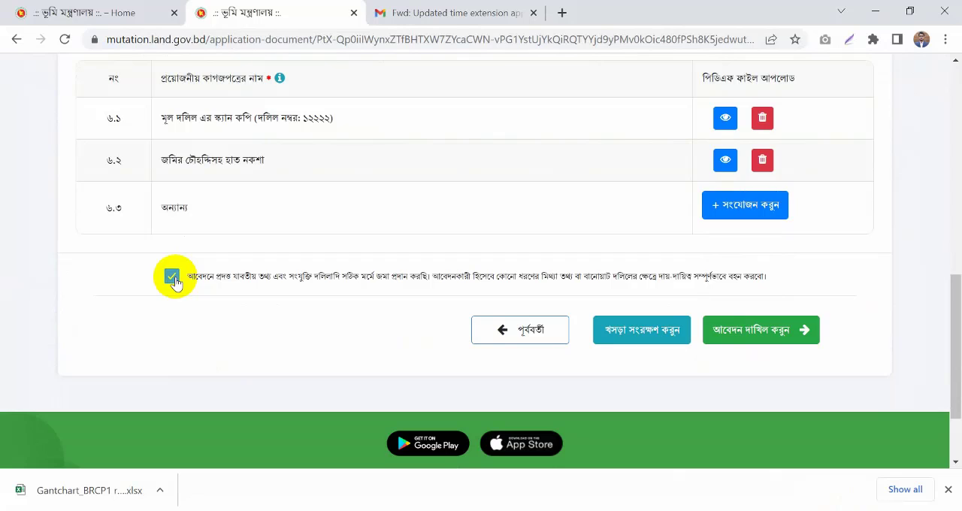
left_click(639, 336)
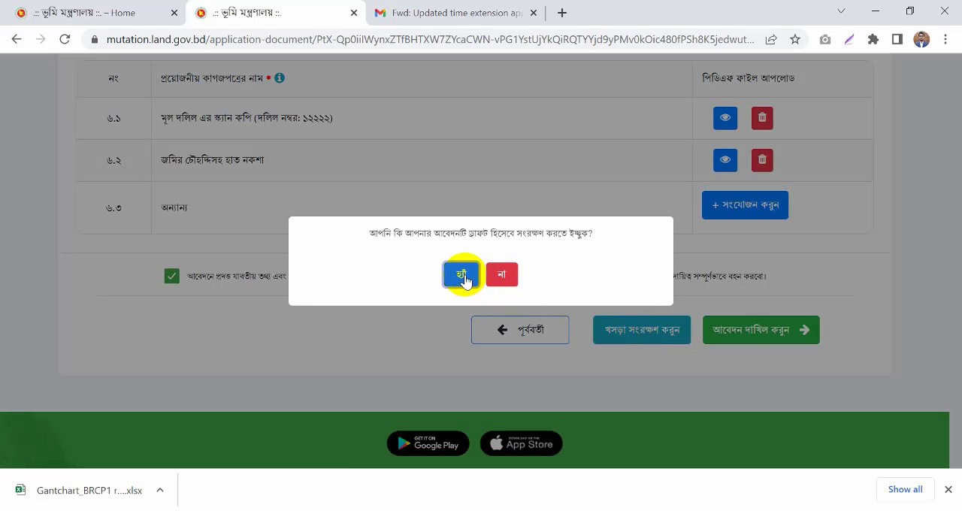
left_click(463, 277)
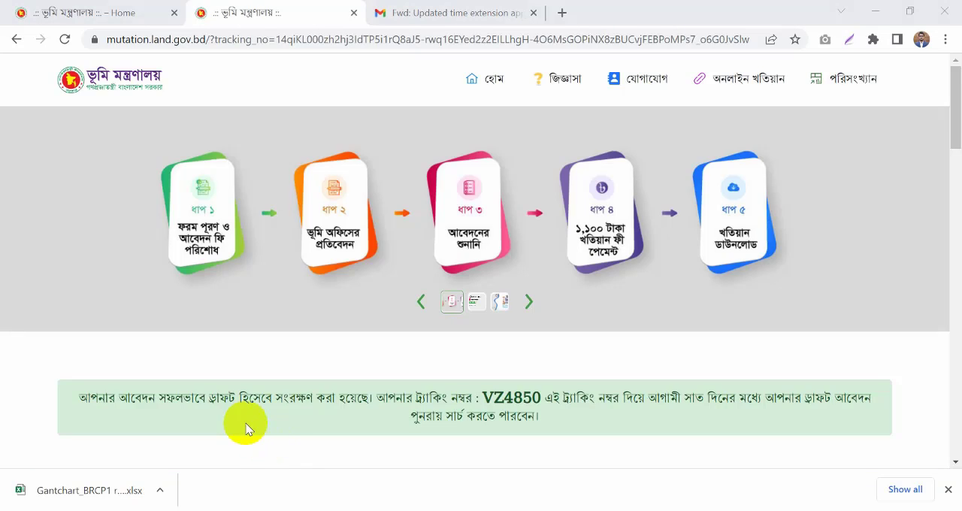
Copy the draft's tracking number from the notice and paste it into the খসড়া আবেদন search form
scroll(245, 428, "down", 1)
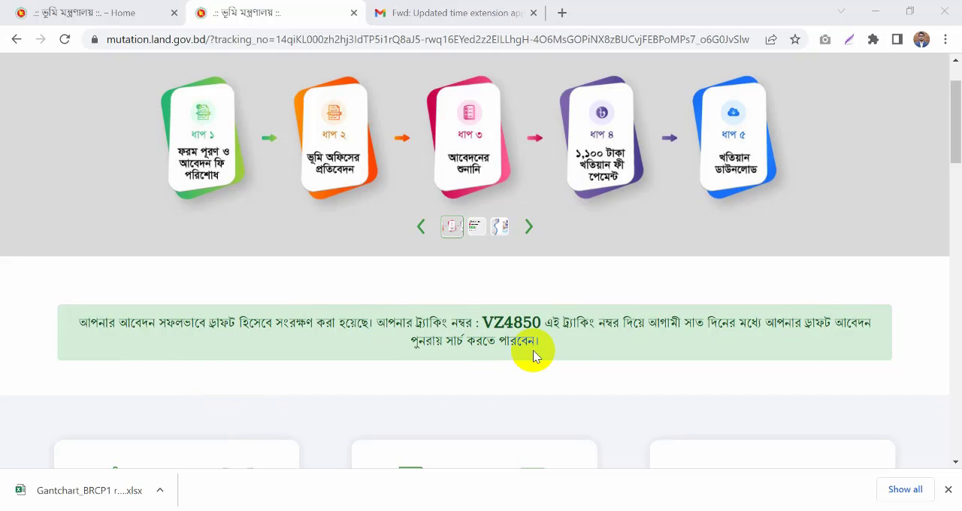
double_click(496, 331)
key("ctrl+c")
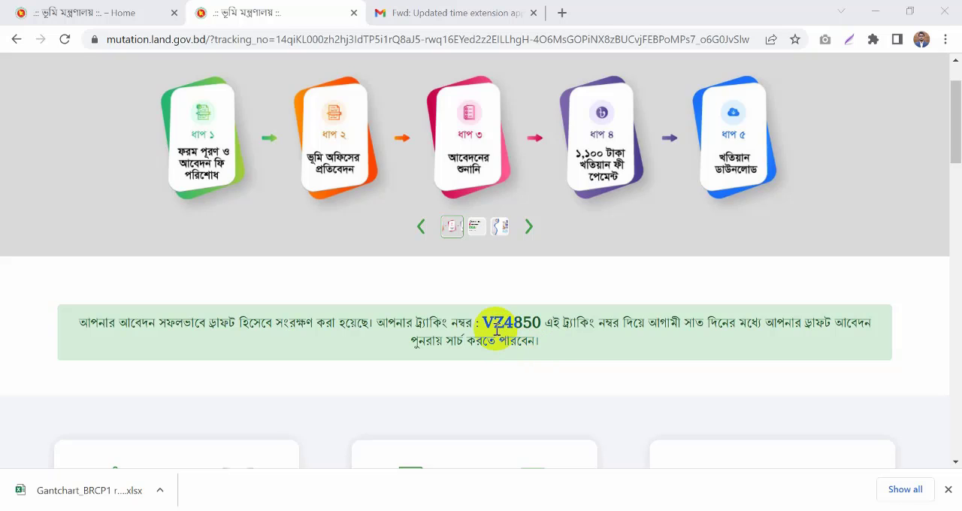
scroll(581, 238, "down", 2)
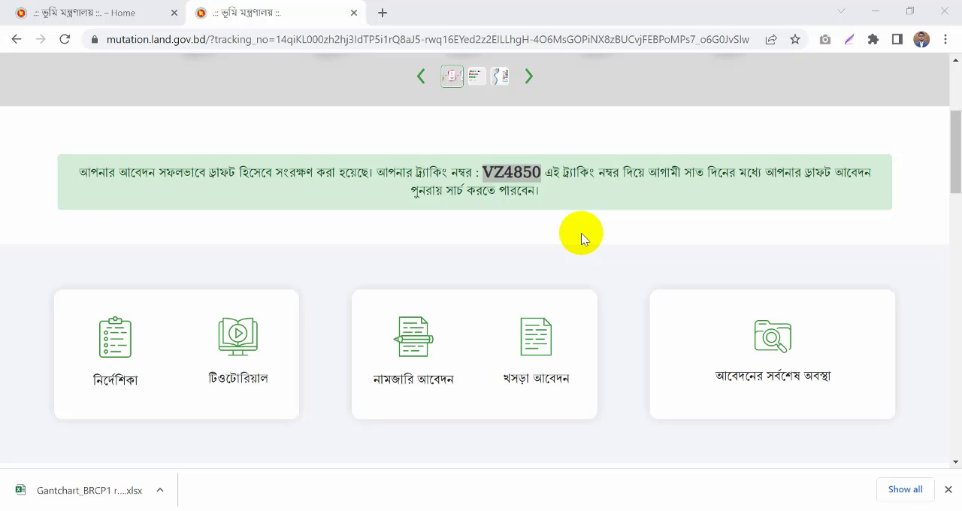
left_click(557, 340)
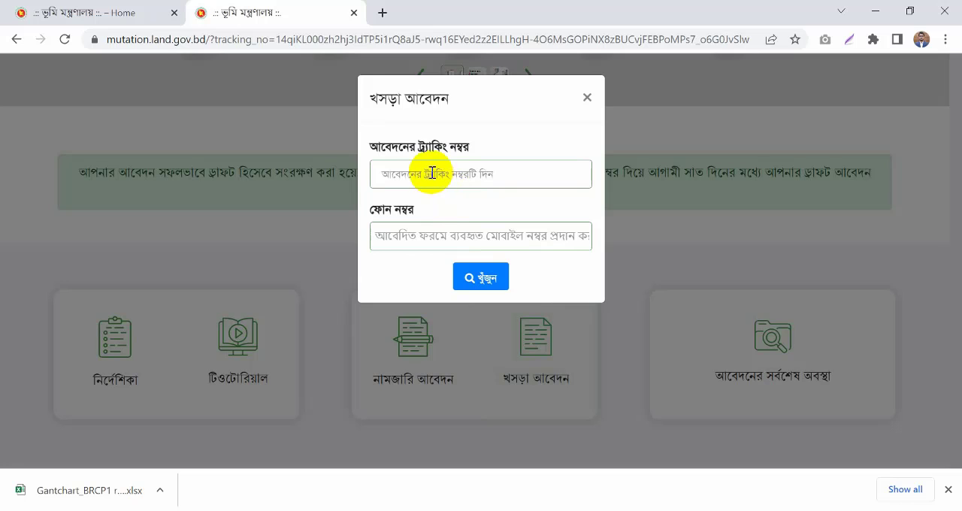
left_click(587, 97)
left_click(528, 352)
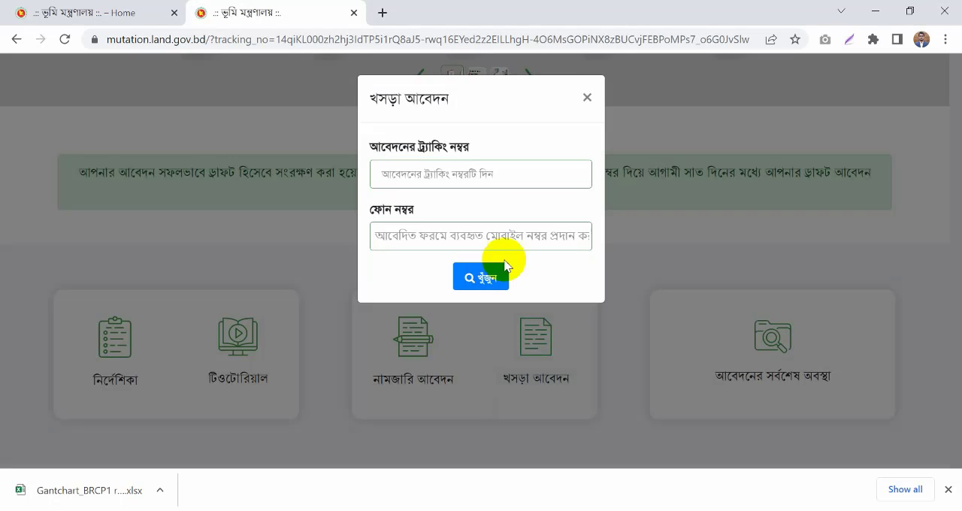
left_click(440, 171)
key("ctrl+v")
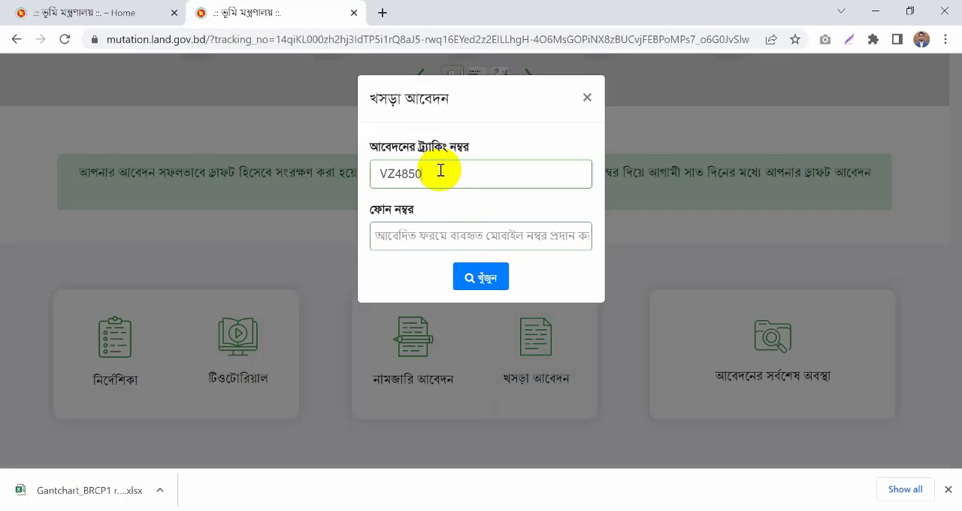
Enter the applicant's phone number in the draft search and open the saved draft application
left_click(424, 234)
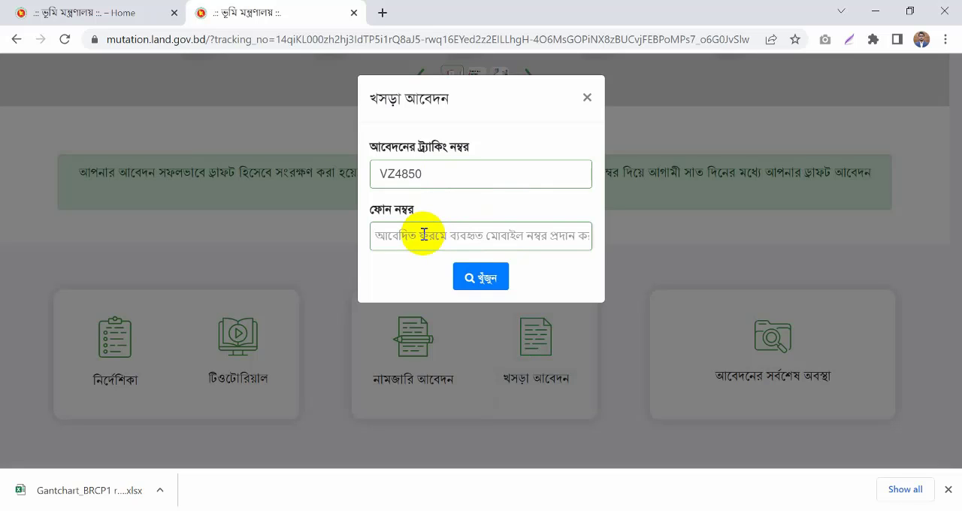
type("0")
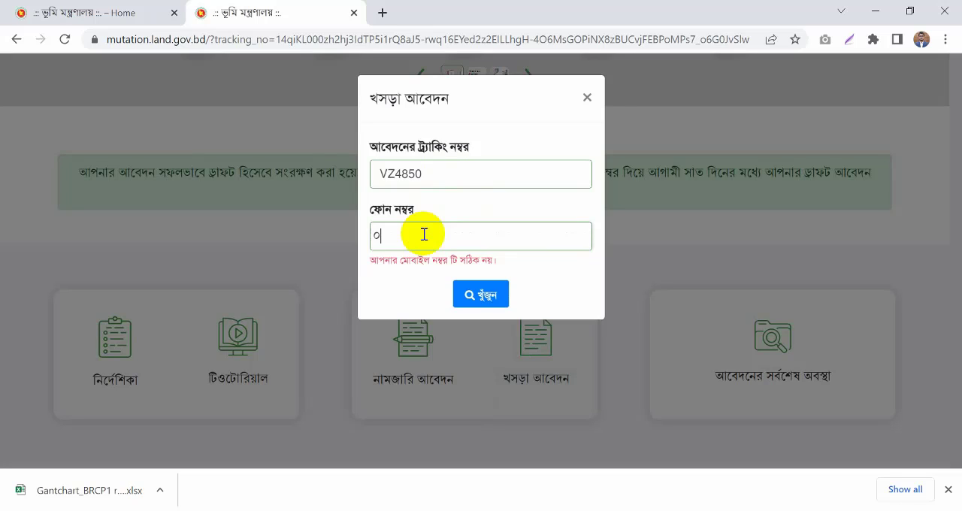
type("১৯২১??????")
left_click(485, 277)
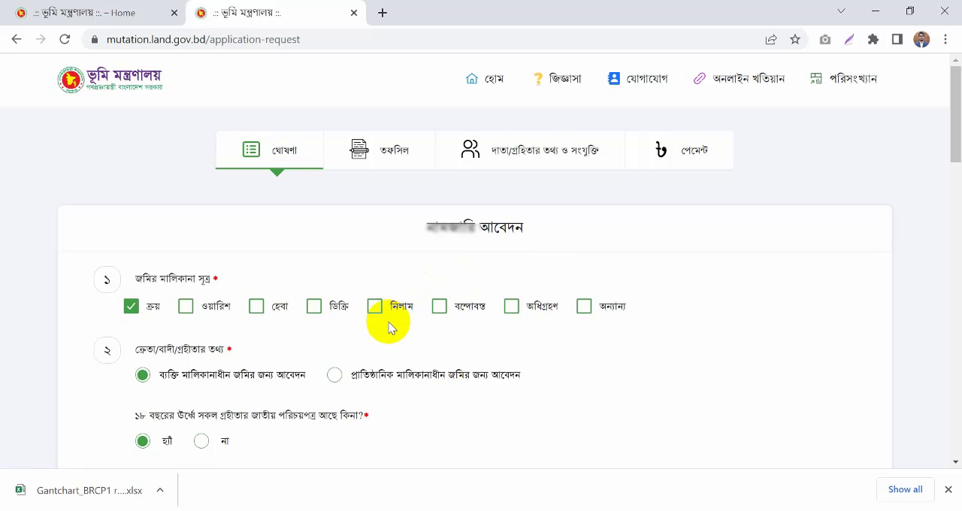
Proceed through the draft's declaration and land schedule pages, unchanged, to the donor information and attachments page
scroll(389, 328, "down", 10)
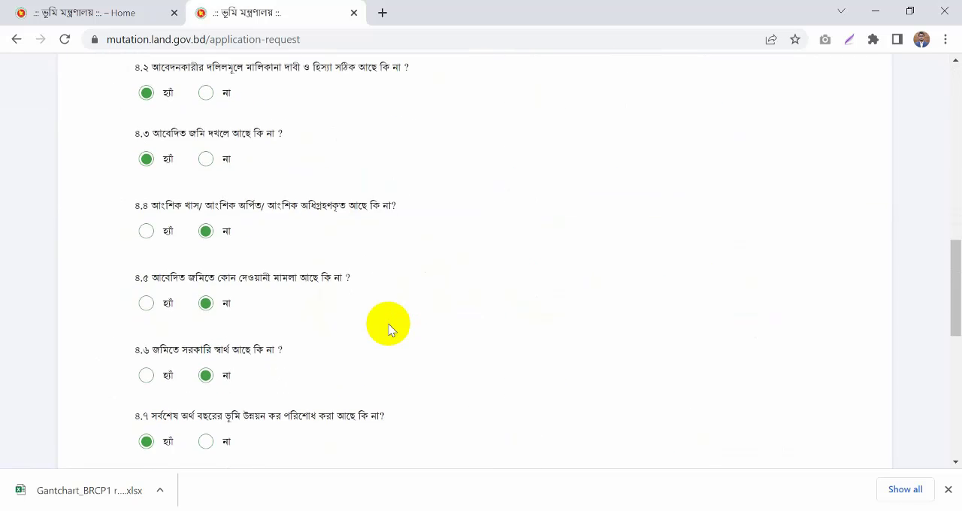
scroll(389, 328, "down", 10)
left_click(537, 239)
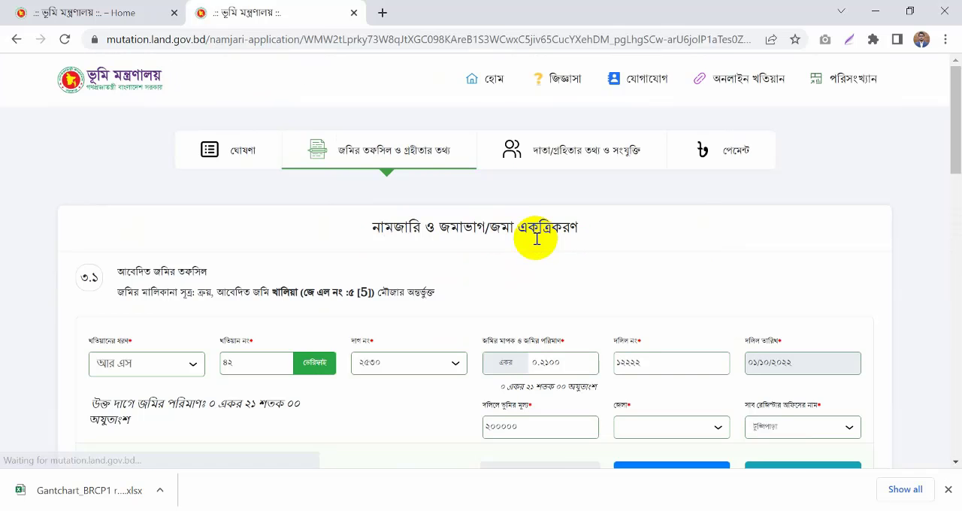
scroll(526, 301, "down", 15)
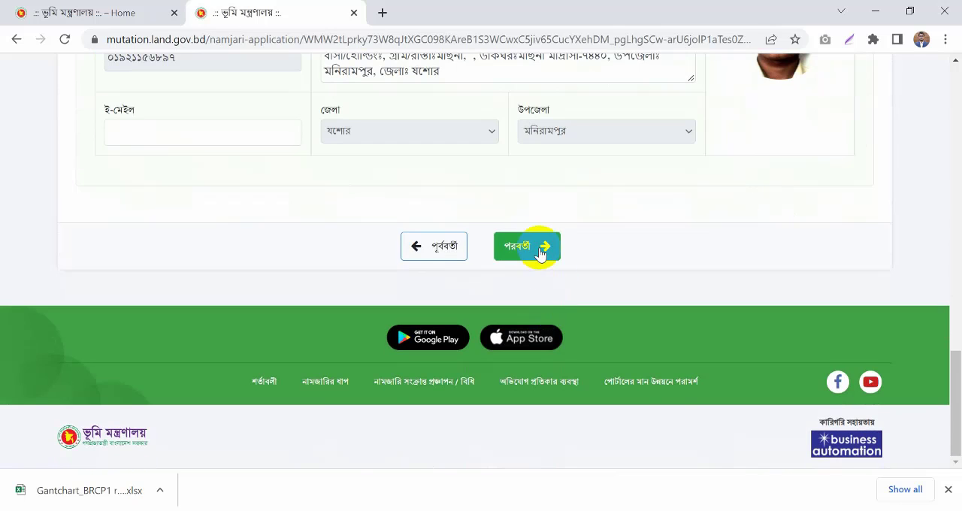
left_click(540, 252)
Accept the declaration below the attachments and submit the mutation application, confirming the submission
scroll(529, 252, "down", 7)
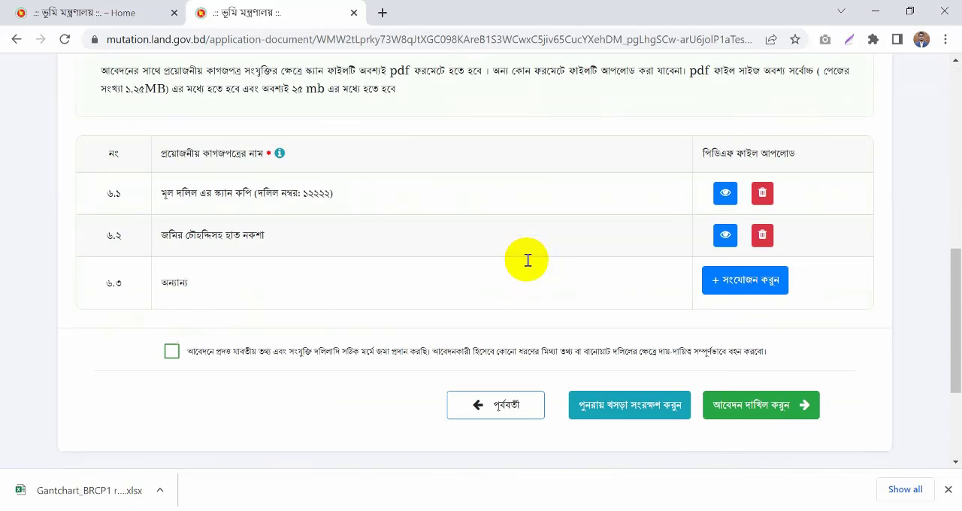
left_click(172, 352)
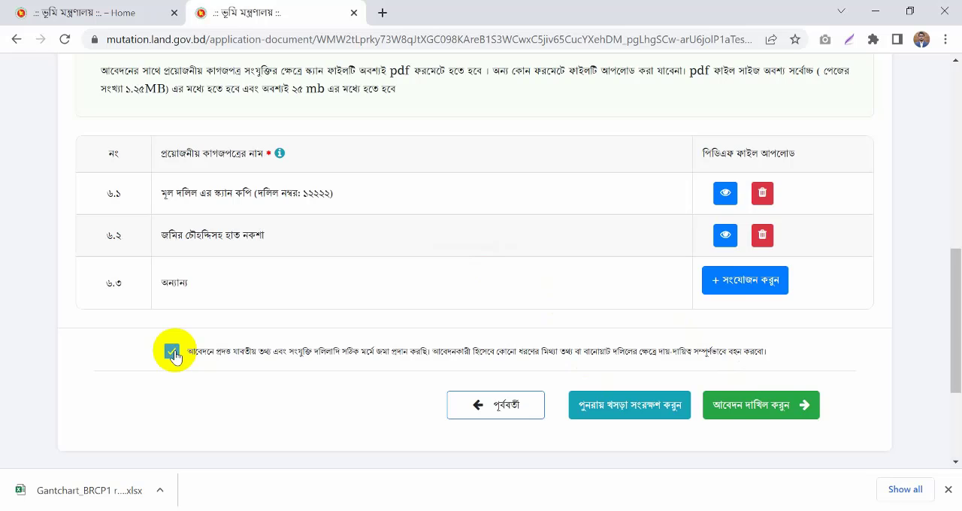
left_click(756, 412)
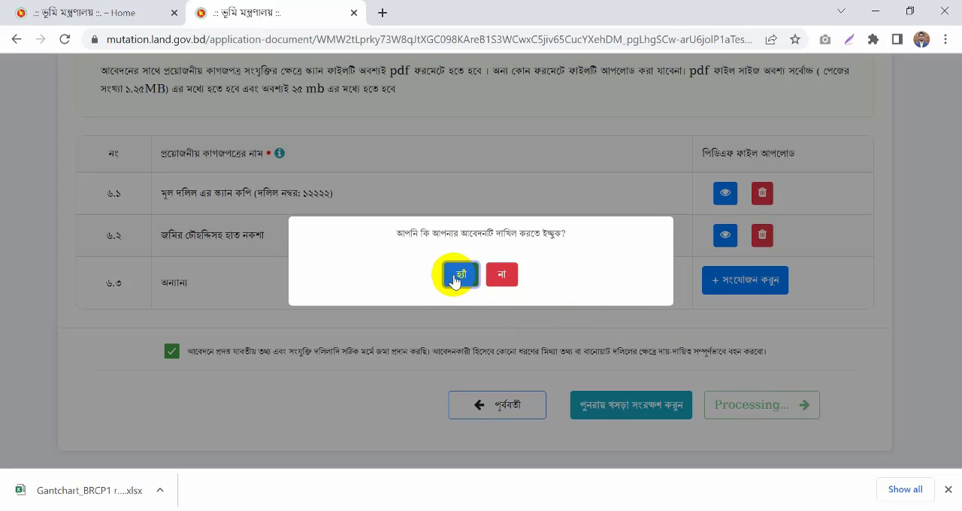
left_click(456, 278)
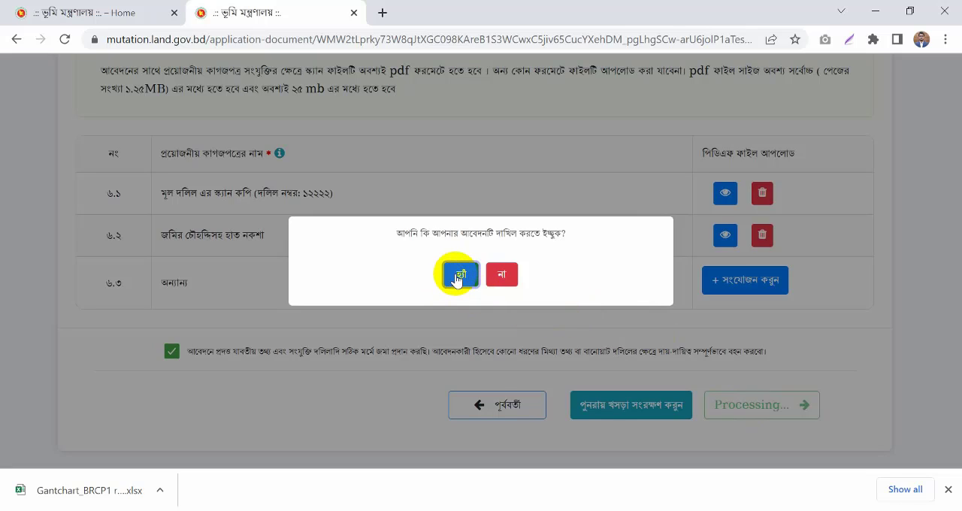